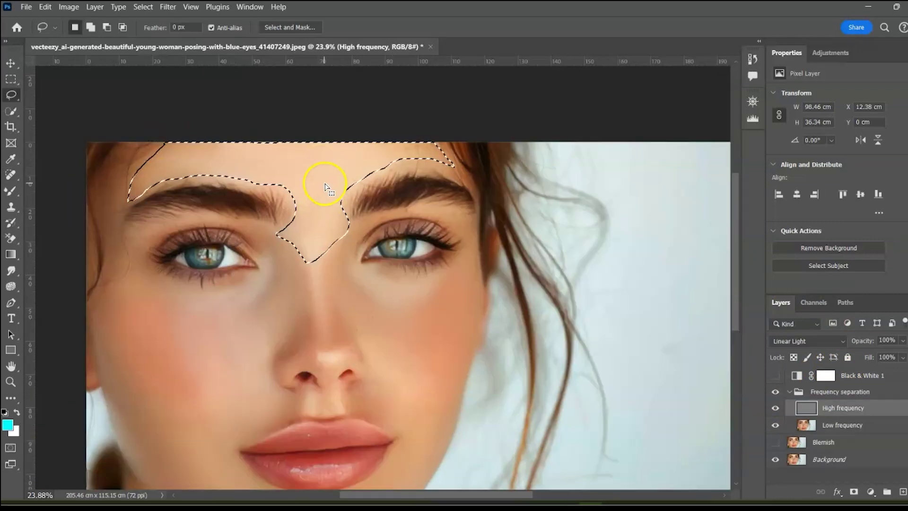
Apply a Gaussian Blur to the lasso-selected forehead skin, then deselect it.
right_click(325, 184)
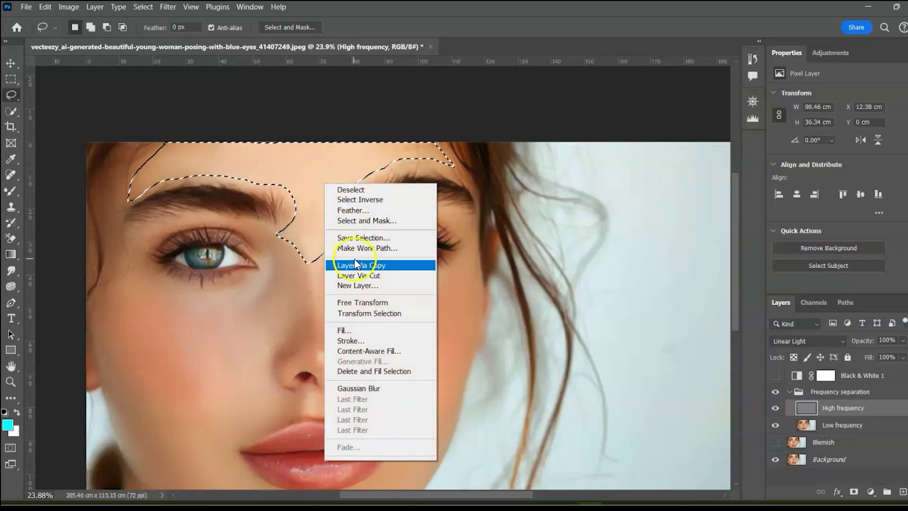
left_click(364, 393)
key("ctrl+d")
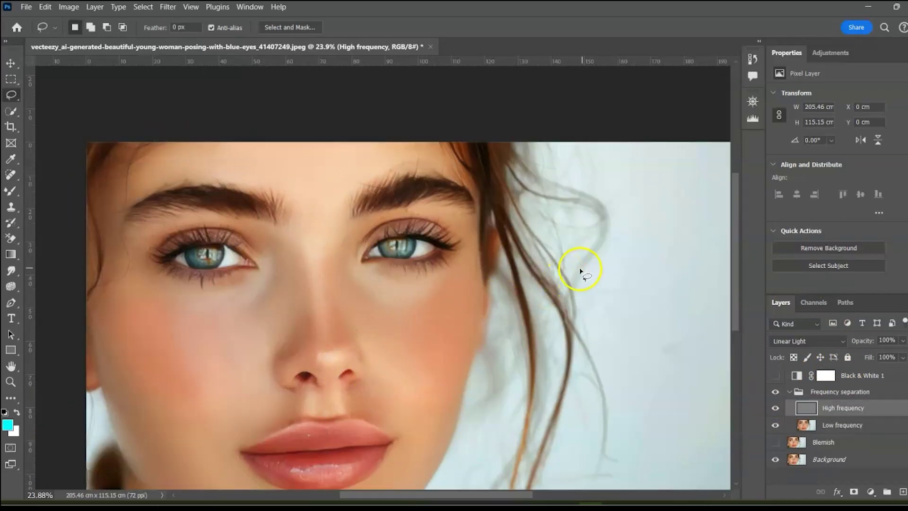
Fit the image on screen and toggle the Frequency separation group off and on to compare.
left_click(8, 63)
key("ctrl+0")
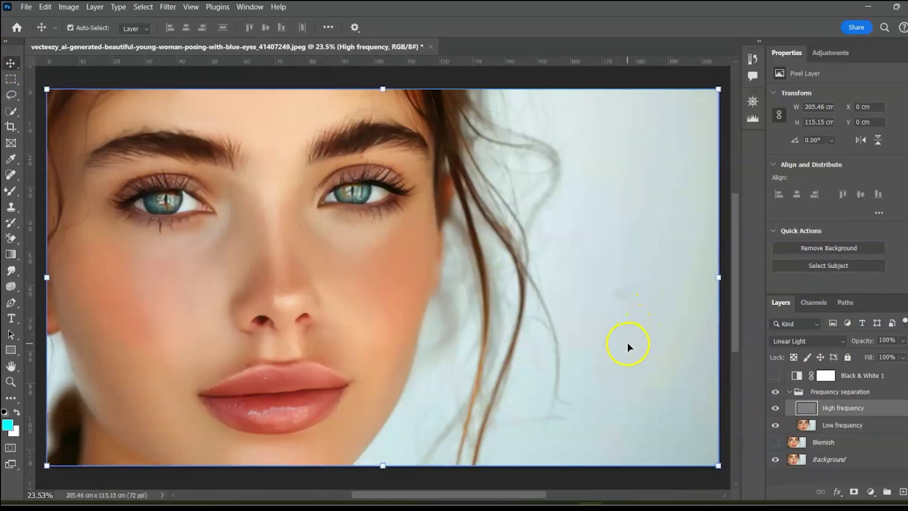
left_click(777, 391)
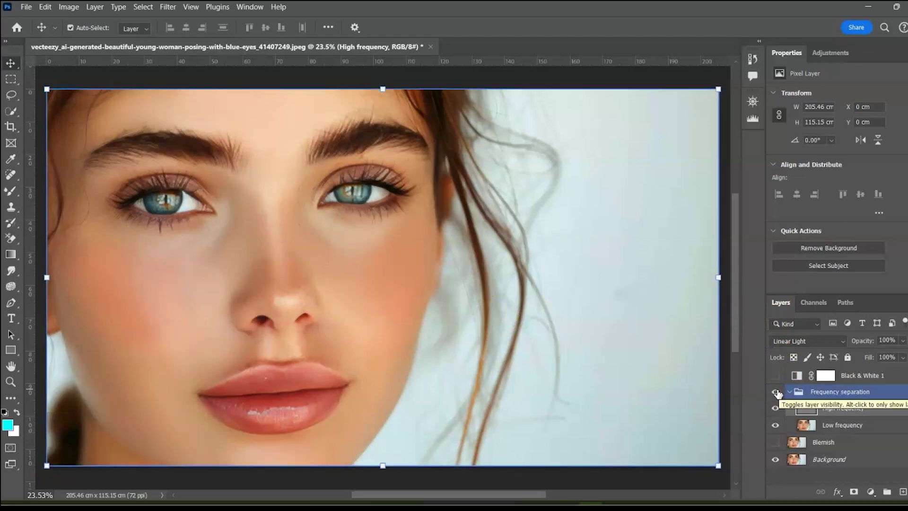
left_click(776, 393)
left_click(776, 392)
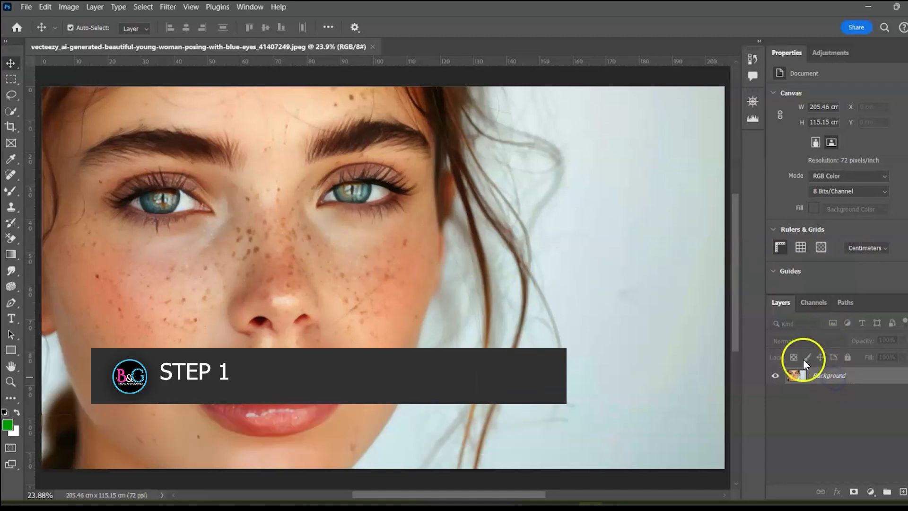
Duplicate the Background layer and rename the copy 'Blemish'.
key("ctrl")
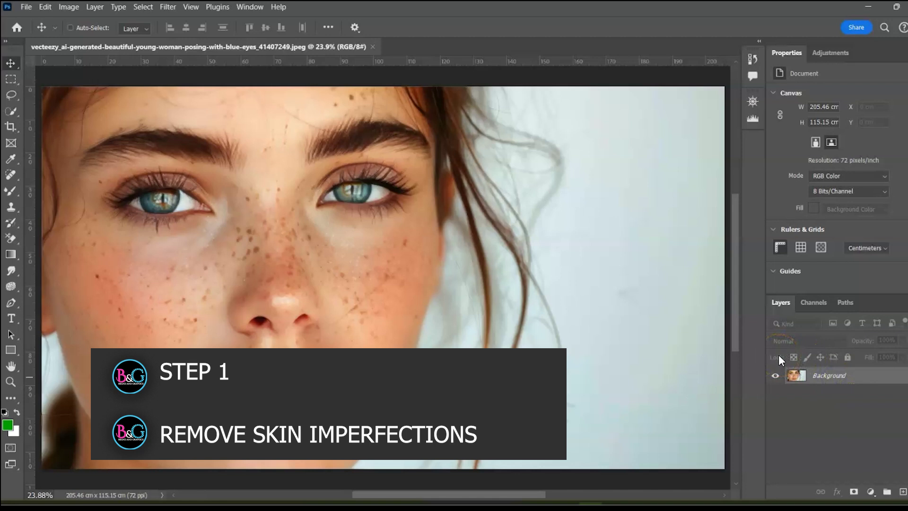
key("ctrl+j")
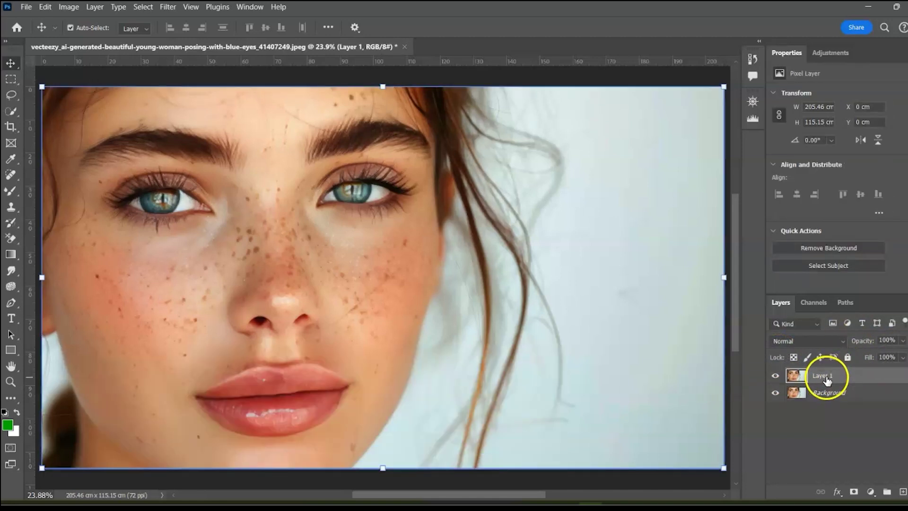
double_click(823, 376)
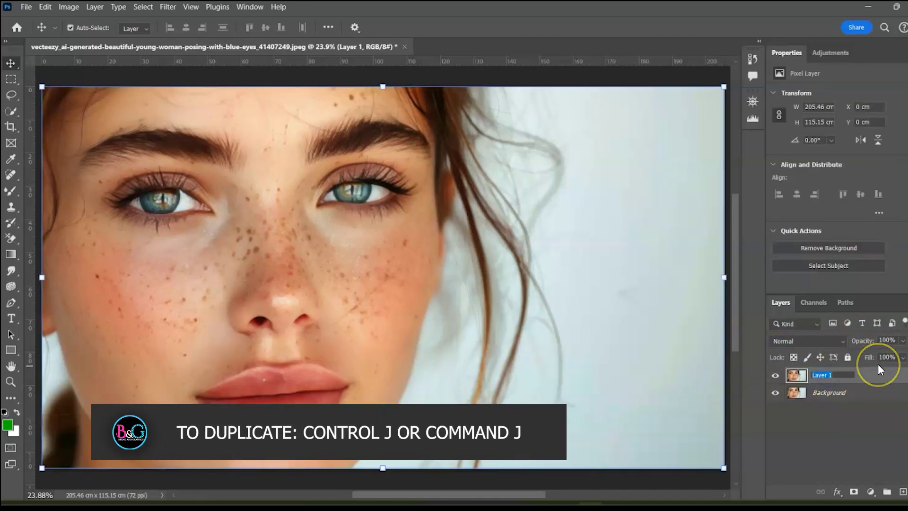
type("Blemish")
key("Return")
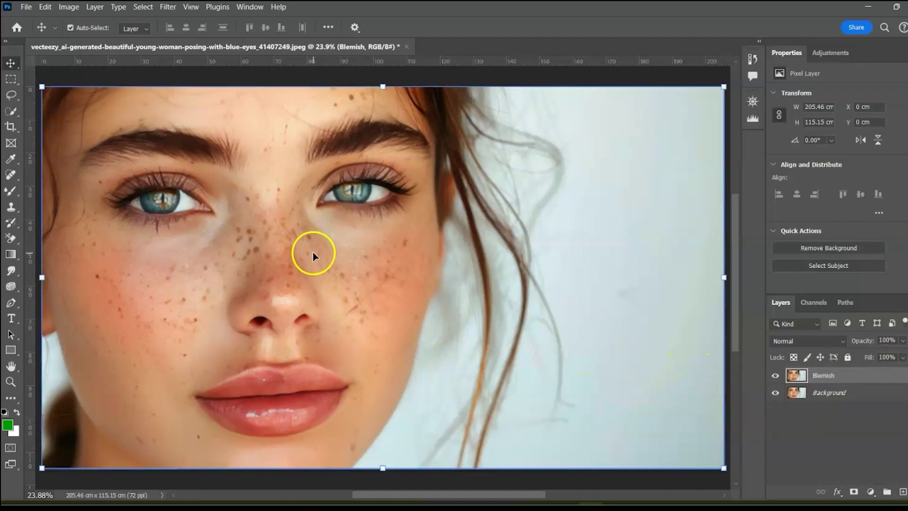
Add a Black & White adjustment layer with Reds lowered to -40 to reveal freckles.
left_click(873, 494)
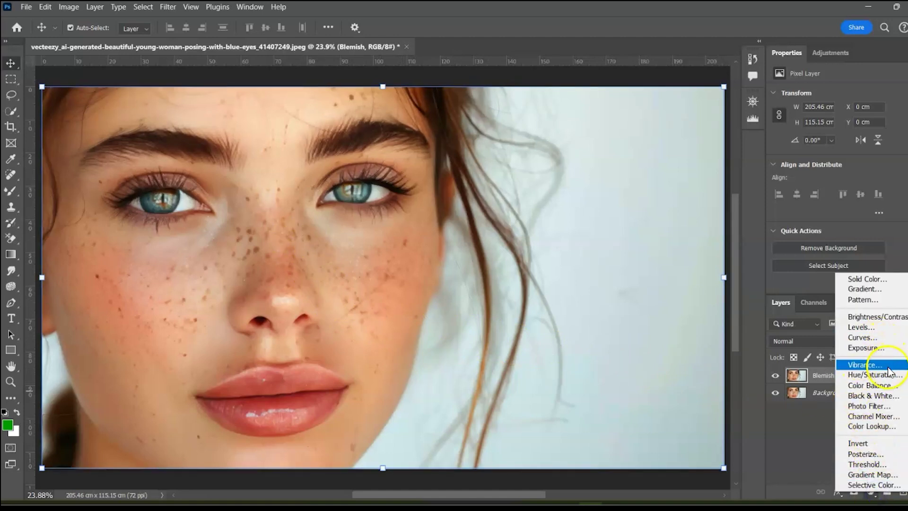
left_click(893, 397)
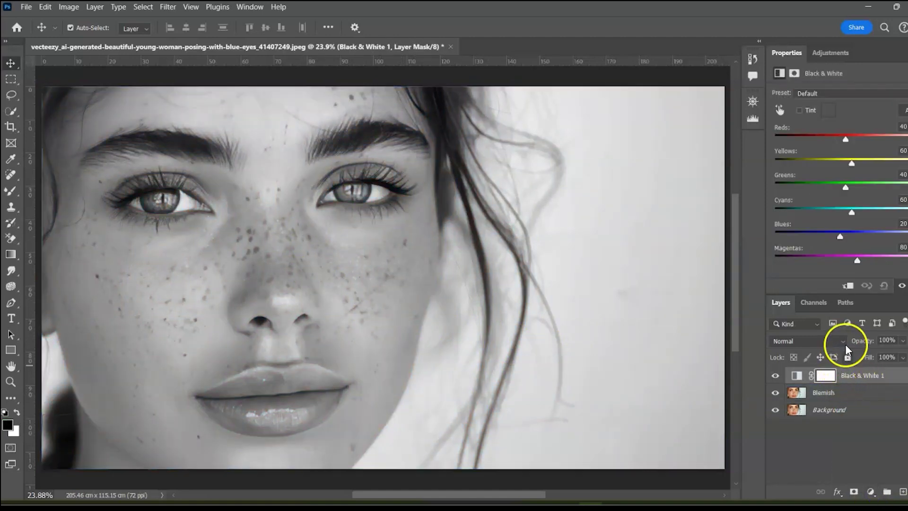
left_click_drag(845, 140, 841, 163)
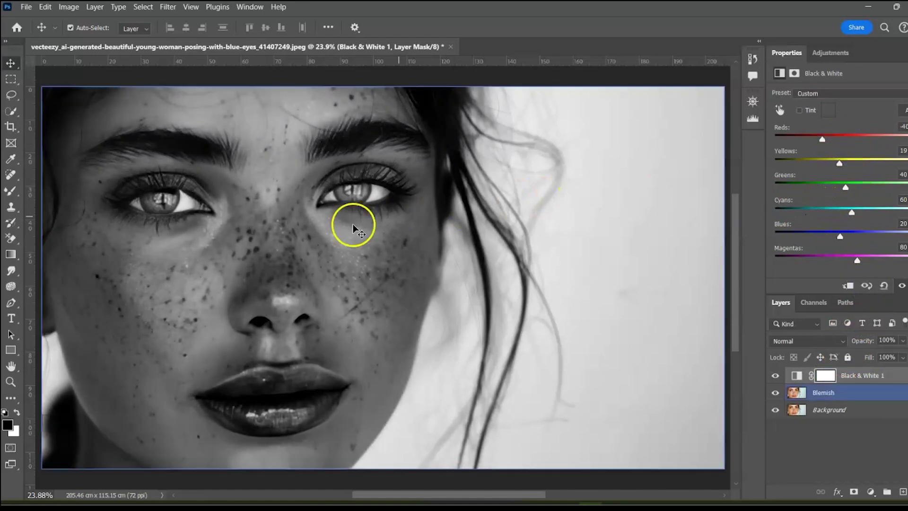
left_click(17, 181)
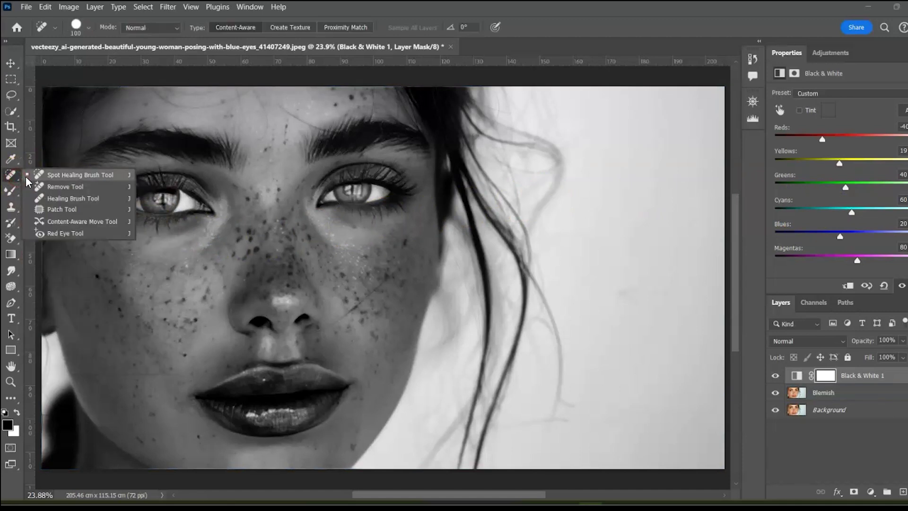
Choose the Spot Healing Brush and target the Blemish layer with Sample All Layers on.
left_click(53, 175)
scroll(263, 136, "up", 2)
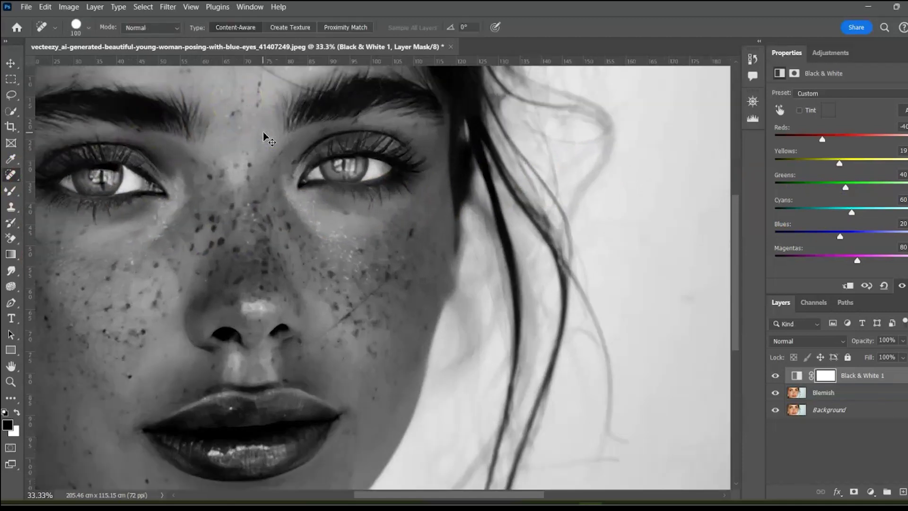
left_click(371, 186)
scroll(293, 156, "up", 3)
left_click(803, 385)
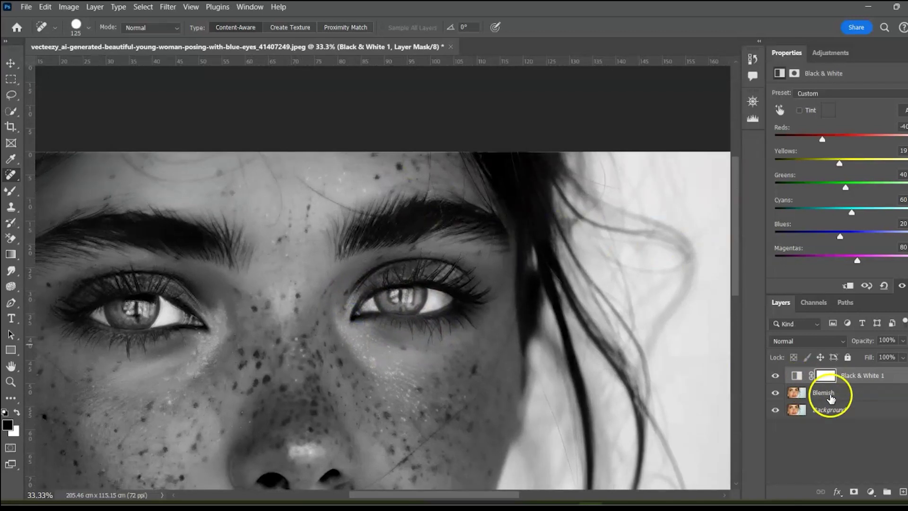
left_click(831, 398)
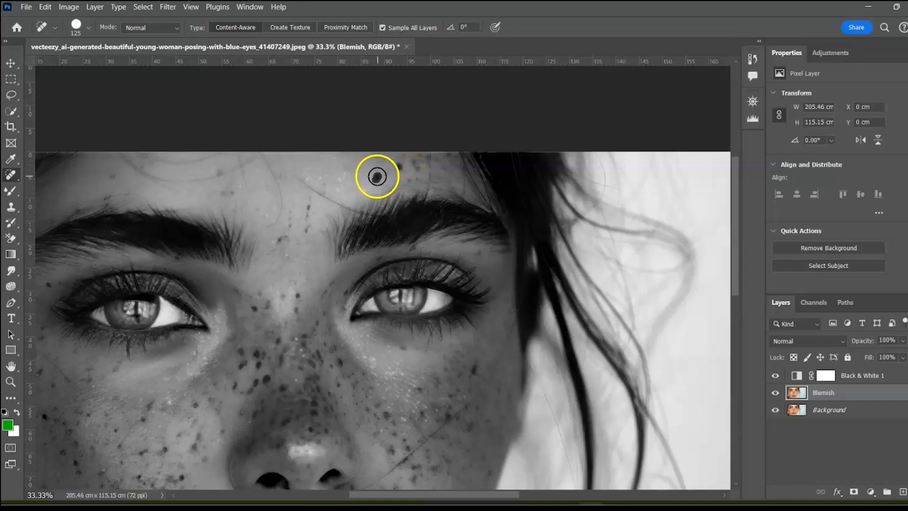
Heal the dark freckles on the upper forehead and between the brows.
left_click(377, 178)
left_click(399, 166)
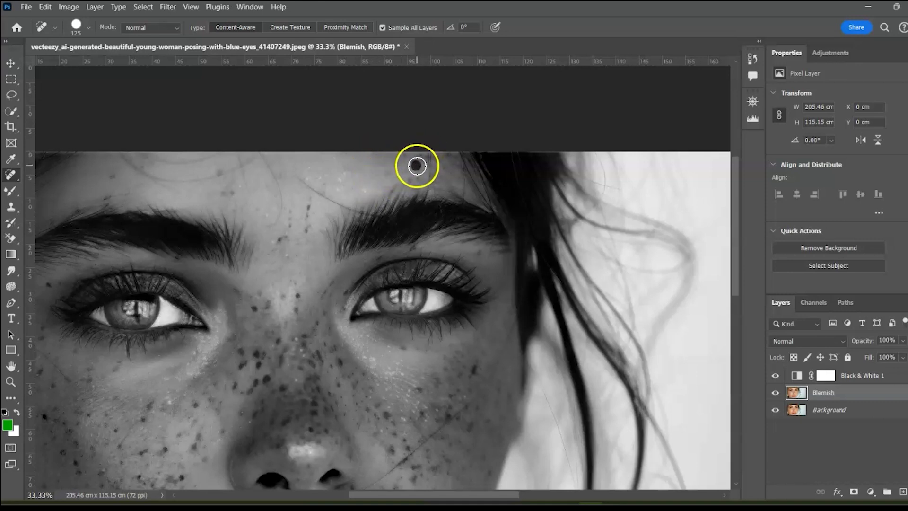
left_click(416, 164)
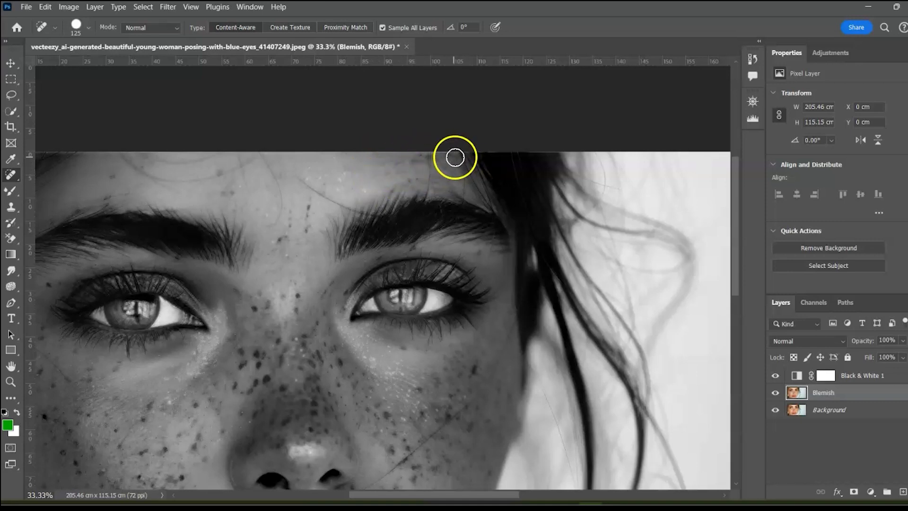
left_click(309, 212)
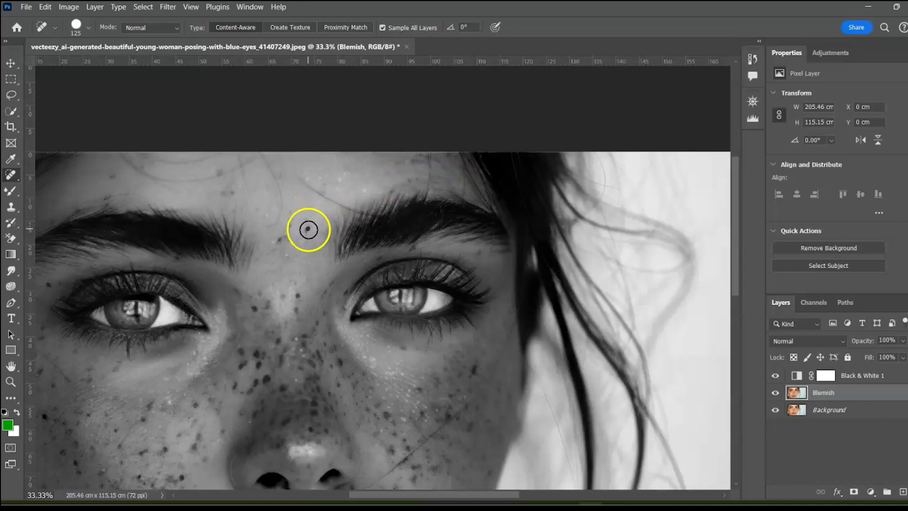
mouse_move(311, 222)
left_mouse_down()
mouse_move(304, 229)
mouse_move(292, 218)
left_mouse_up()
left_click(304, 234)
left_click(290, 235)
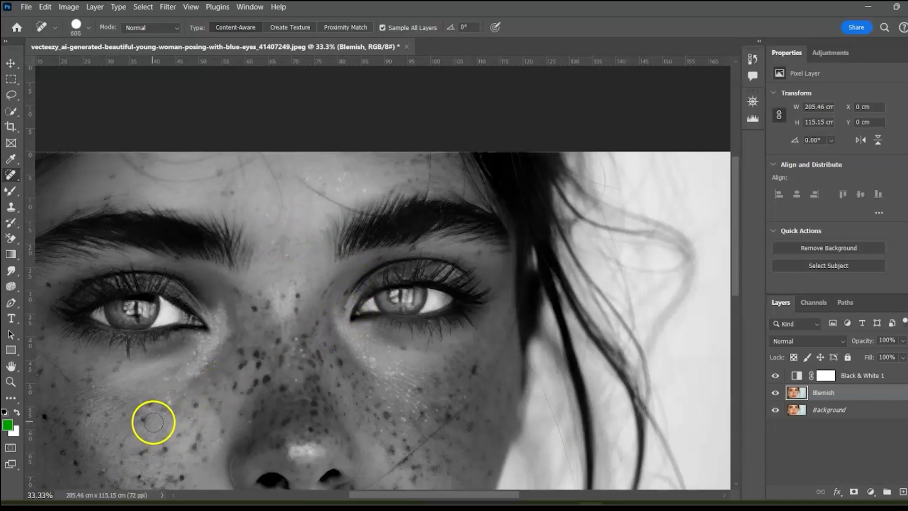
Heal freckles across the cheeks and, with a smaller brush, along the nose bridge.
mouse_move(153, 413)
left_mouse_down()
mouse_move(153, 432)
mouse_move(151, 399)
mouse_move(113, 407)
mouse_move(148, 447)
mouse_move(173, 430)
left_mouse_up()
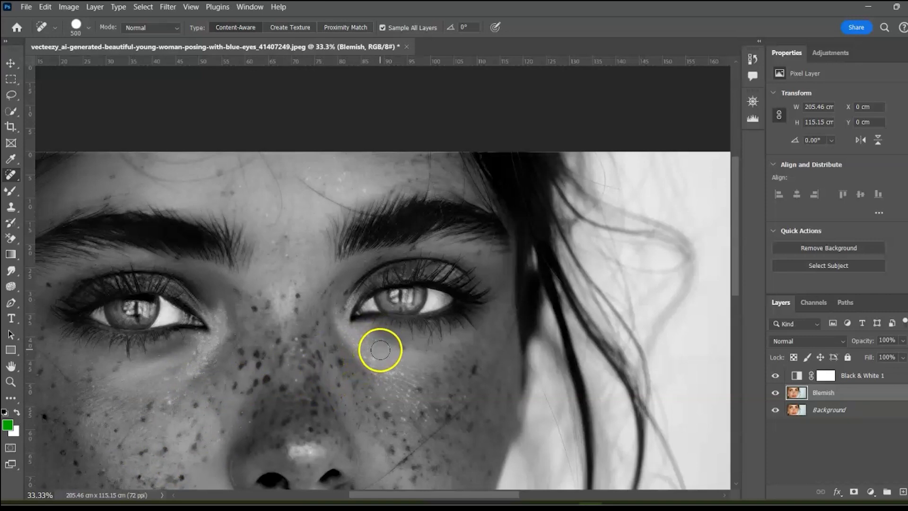
left_click_drag(381, 350, 356, 349)
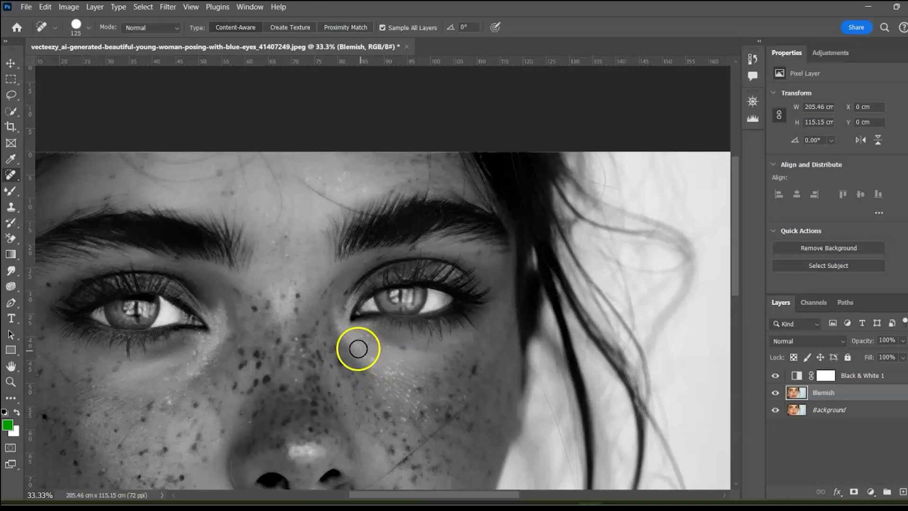
key("bracketleft")
left_click_drag(284, 300, 257, 305)
left_click(256, 307)
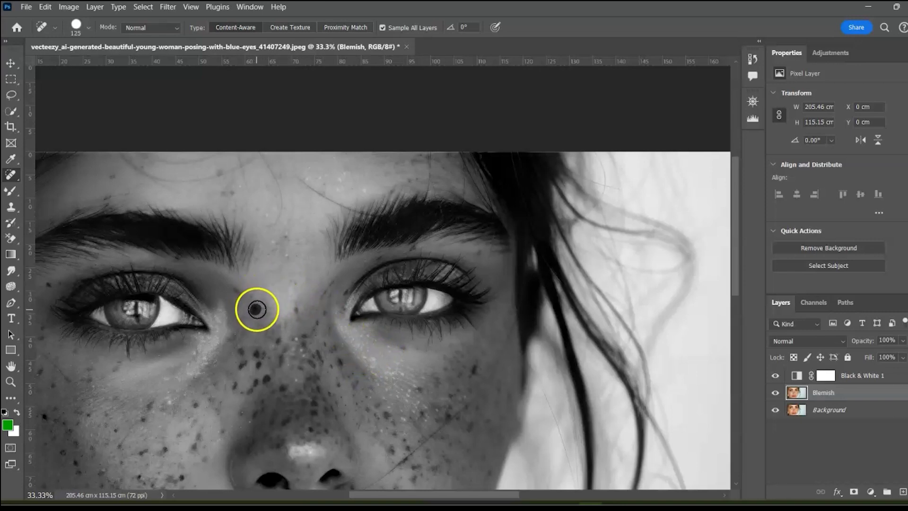
left_click(233, 293)
left_click(265, 333)
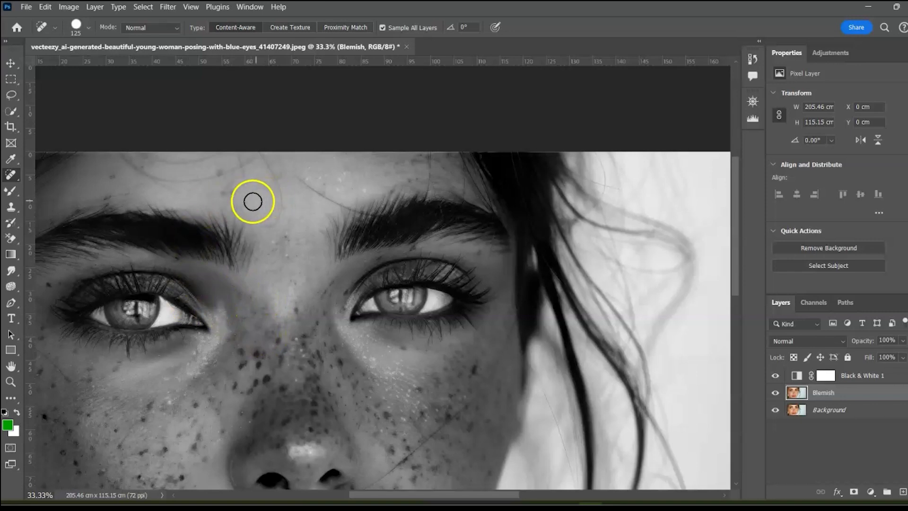
Heal the small forehead blemishes and the spot just above the left eyebrow.
scroll(347, 237, "up", 3)
scroll(345, 239, "left", 2)
left_click(330, 218)
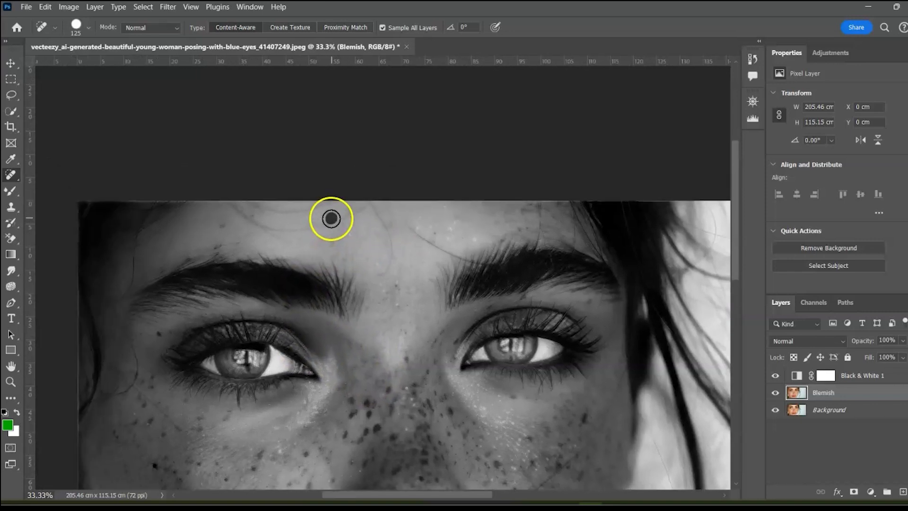
left_click(225, 221)
left_click(220, 242)
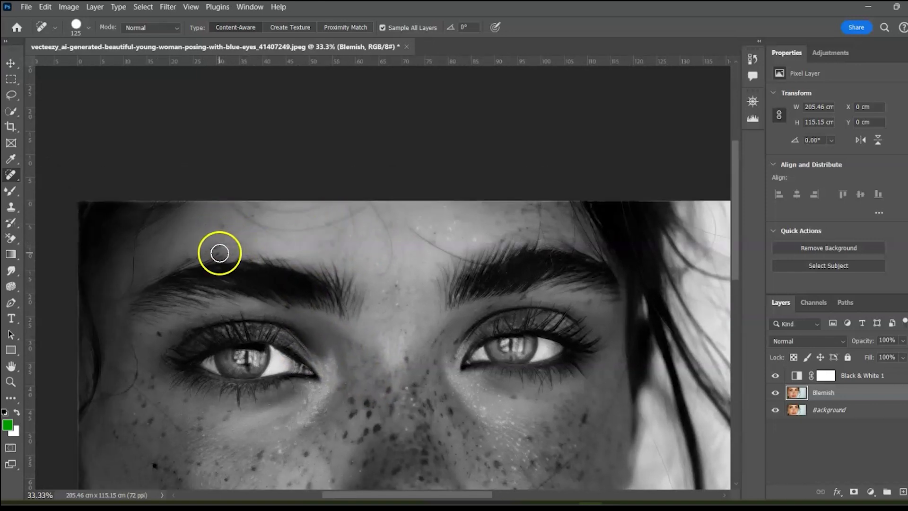
Heal the dark spots below the left eyebrow and the freckles under the eye.
left_click(159, 334)
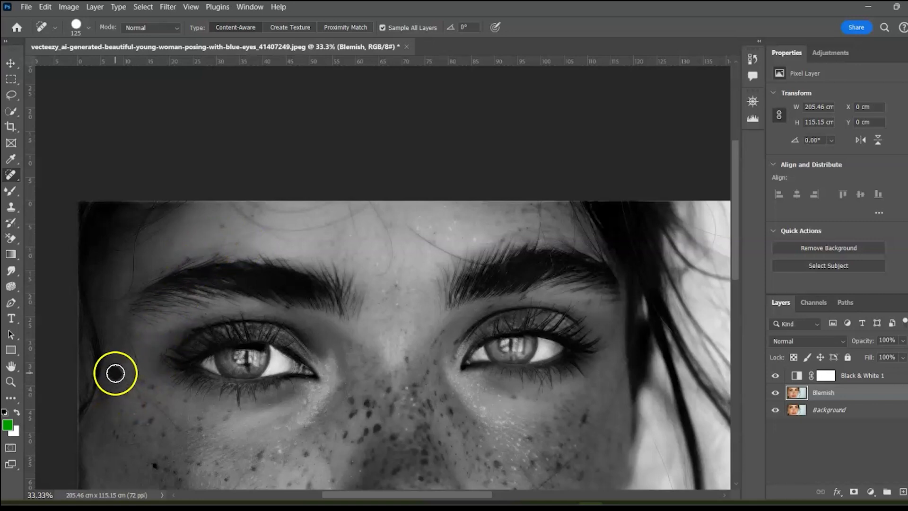
left_click(135, 421)
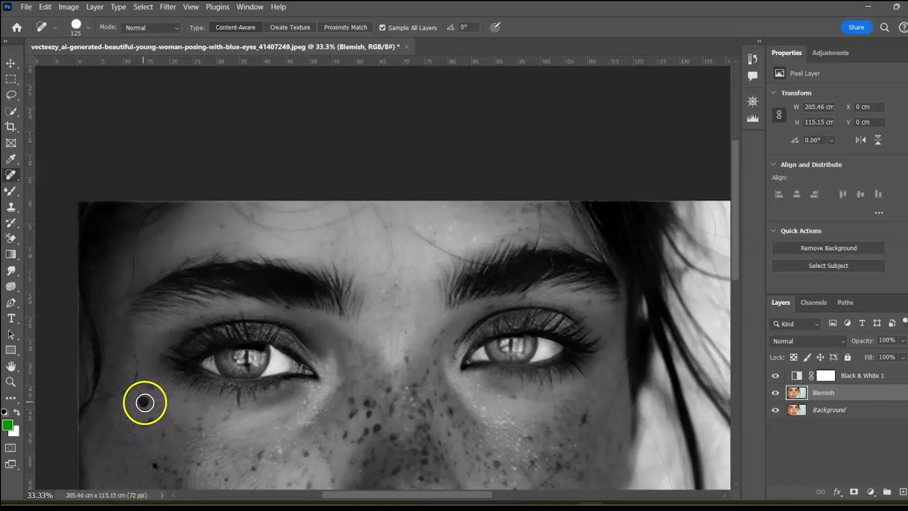
left_click(222, 415)
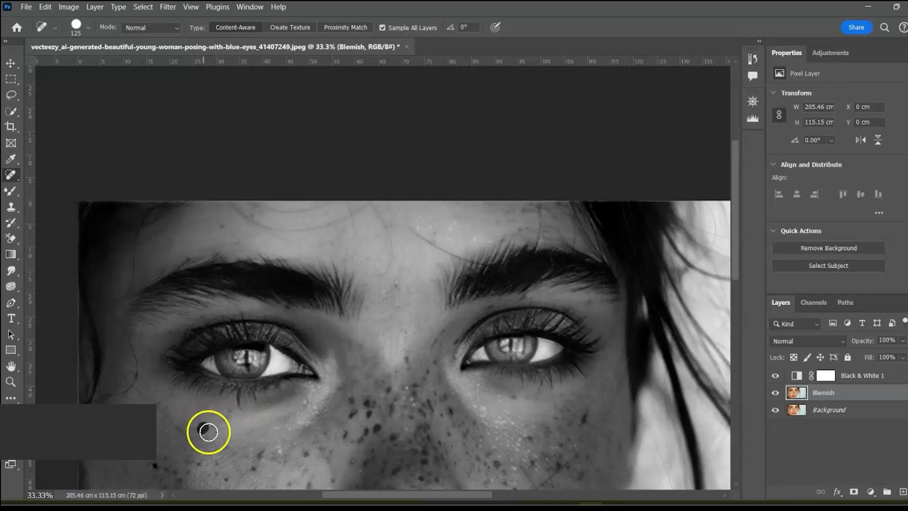
left_click(242, 407)
scroll(243, 382, "down", 5)
Heal four more freckles spread across the cheek.
left_click(167, 364)
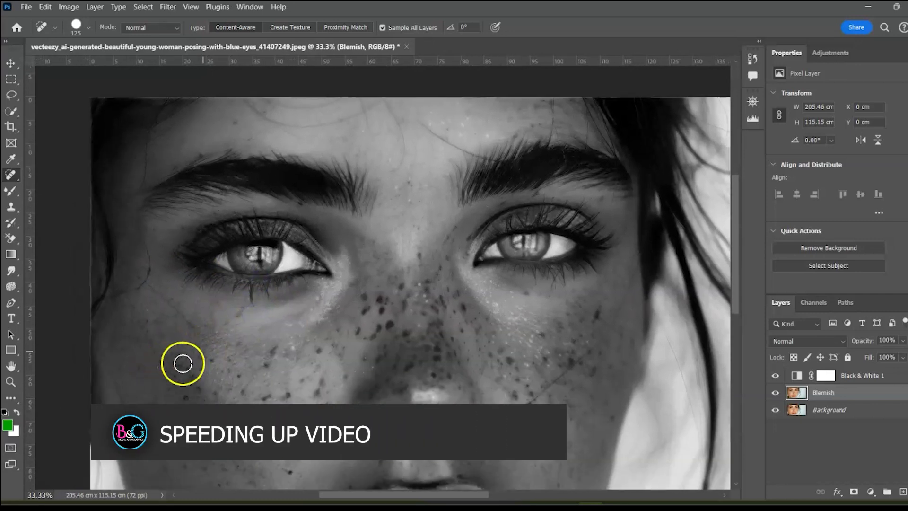
left_click(178, 374)
left_click(210, 357)
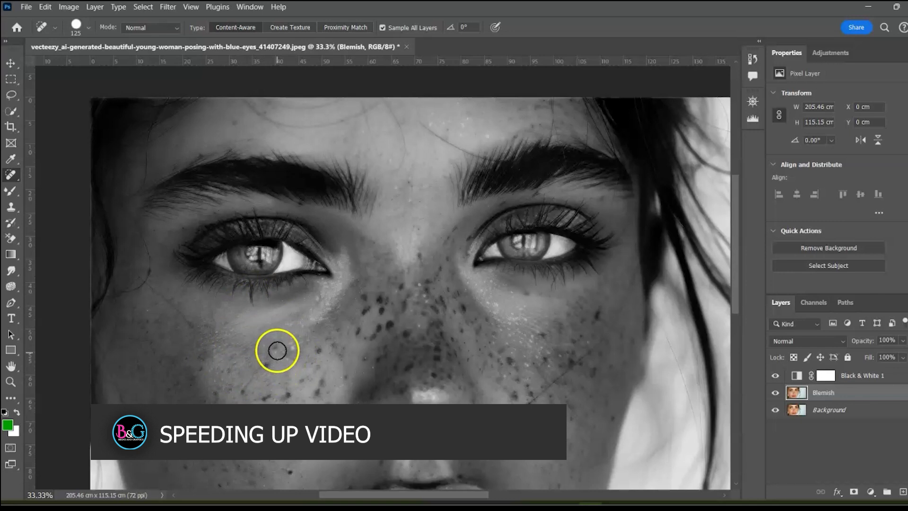
left_click(314, 392)
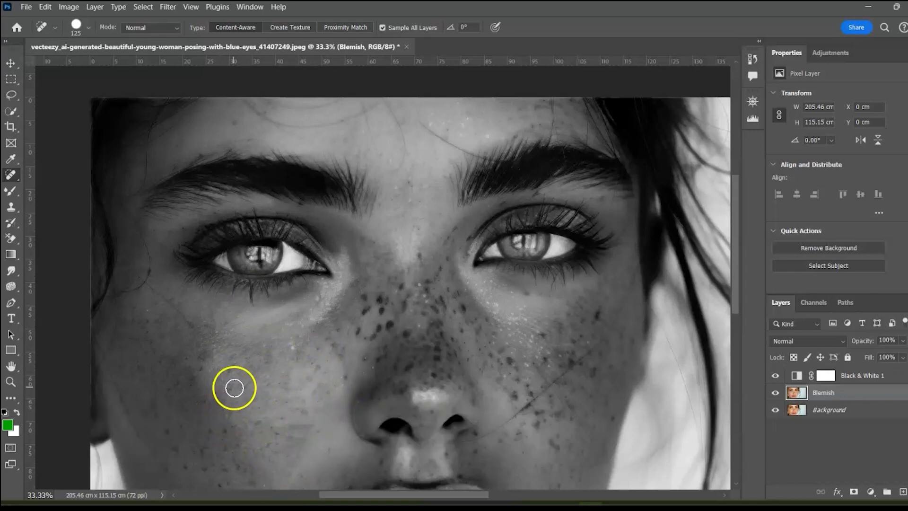
Heal the freckles beside the nose and erase the scratch line beside the right nostril.
left_click_drag(238, 445, 230, 299)
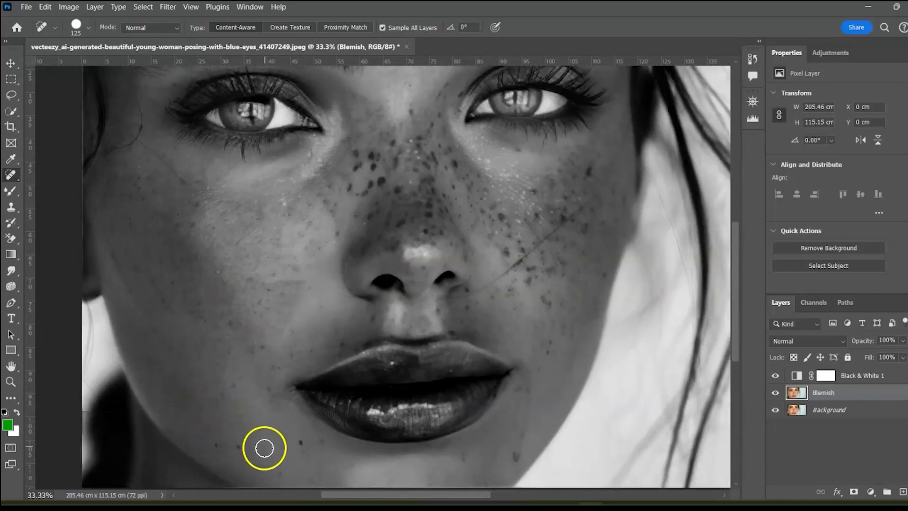
scroll(340, 454, "down", 3)
scroll(404, 434, "right", 5)
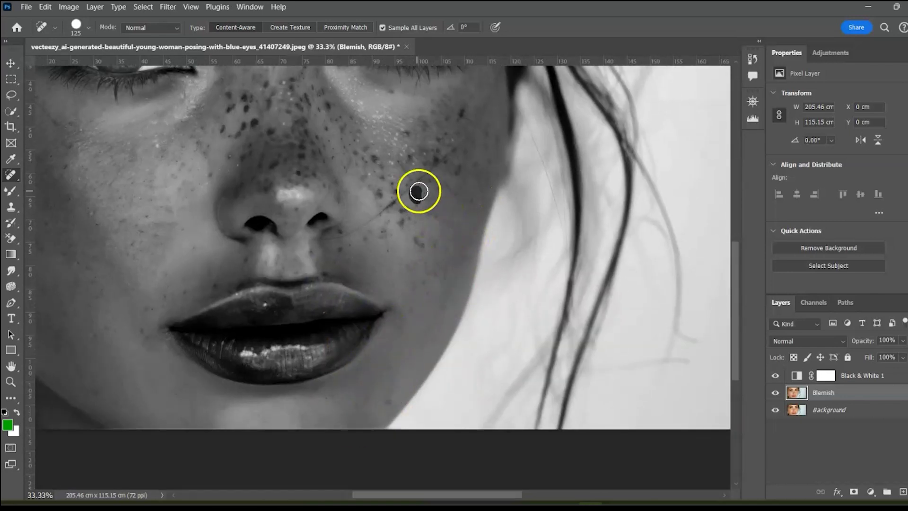
scroll(250, 274, "up", 4)
scroll(250, 275, "right", 2)
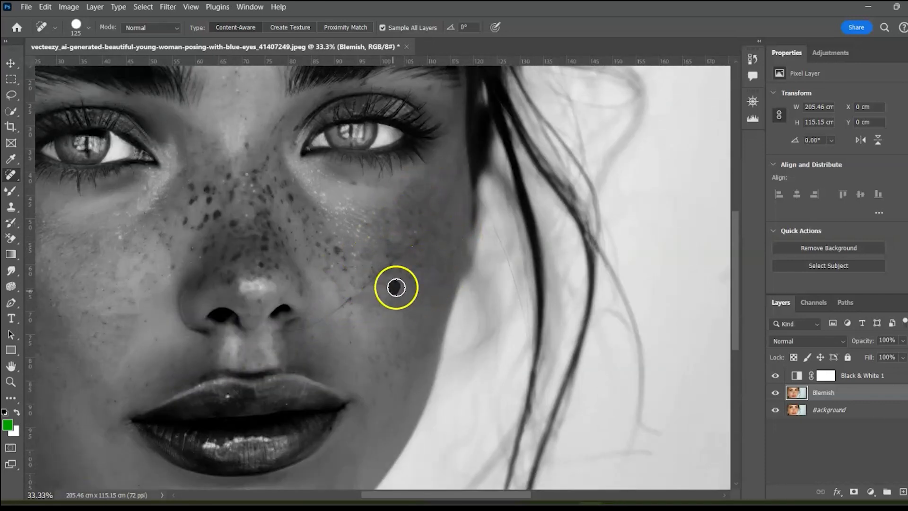
left_click(217, 189)
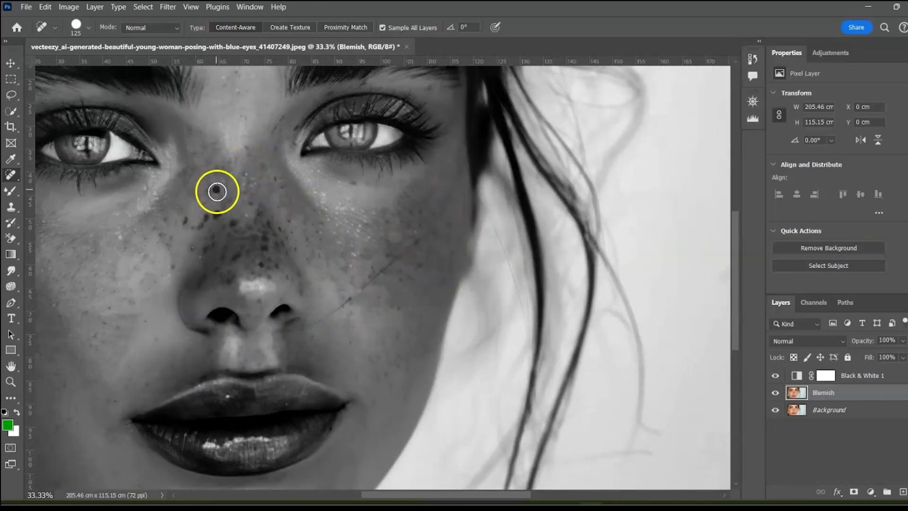
left_click(219, 215)
left_click(218, 212)
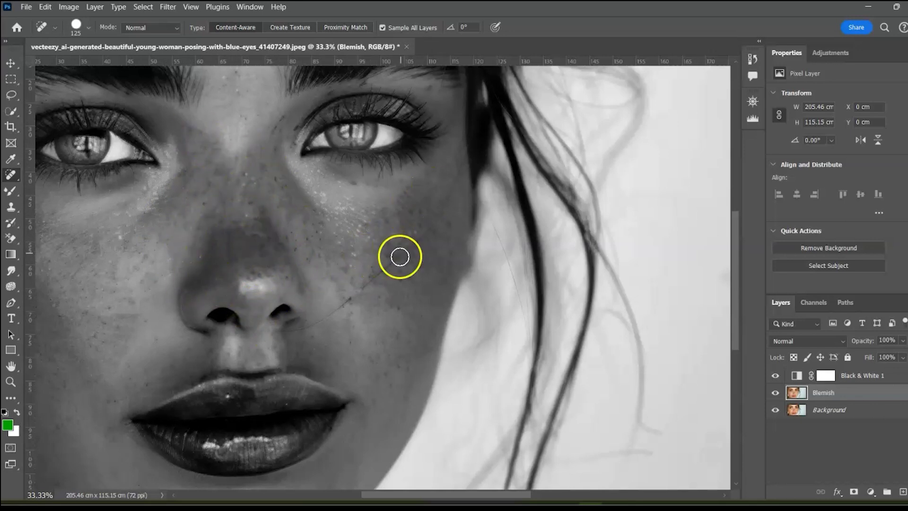
left_click_drag(298, 325, 381, 271)
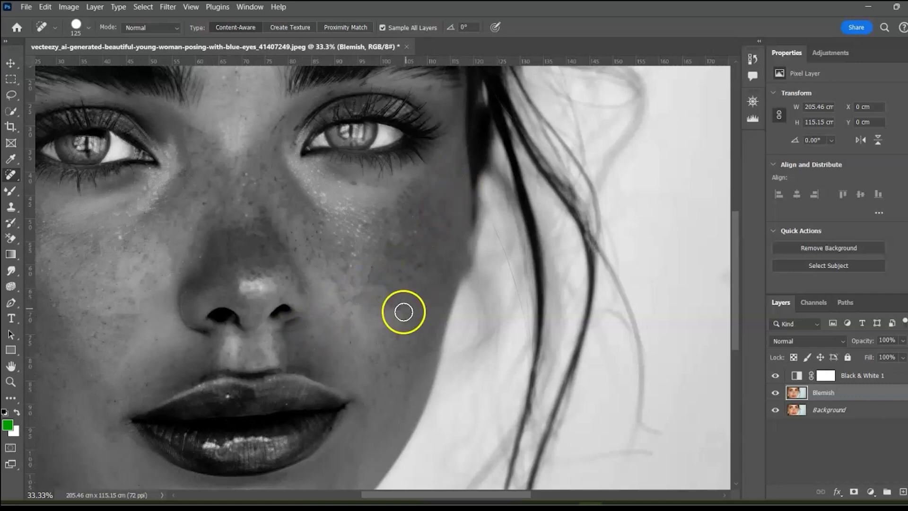
scroll(403, 311, "down", 3)
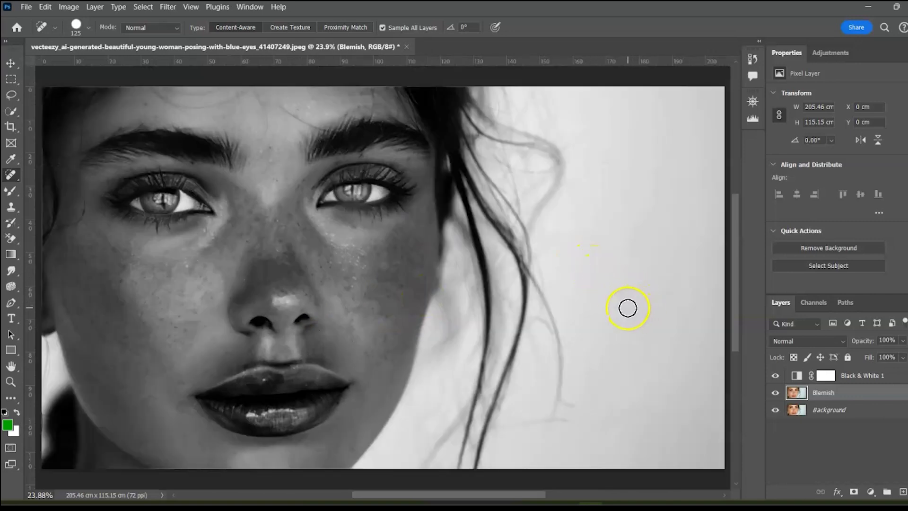
Hide Black & White 1 for full colour, compare Blemish on/off, then duplicate Blemish.
left_click(775, 376)
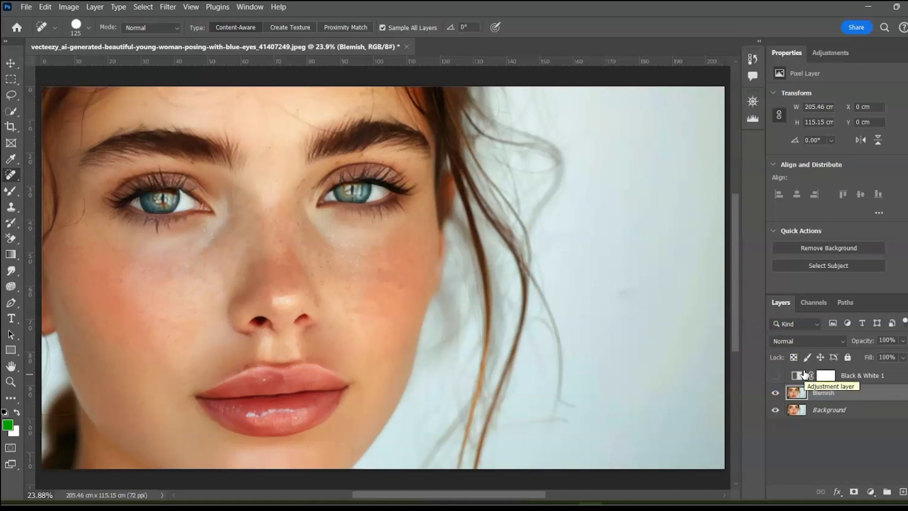
left_click(776, 376)
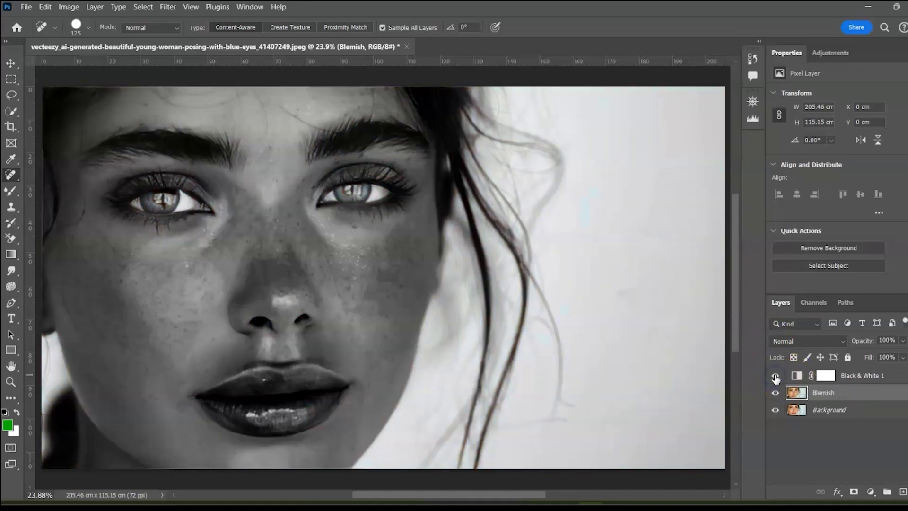
left_click(776, 377)
left_click(775, 393)
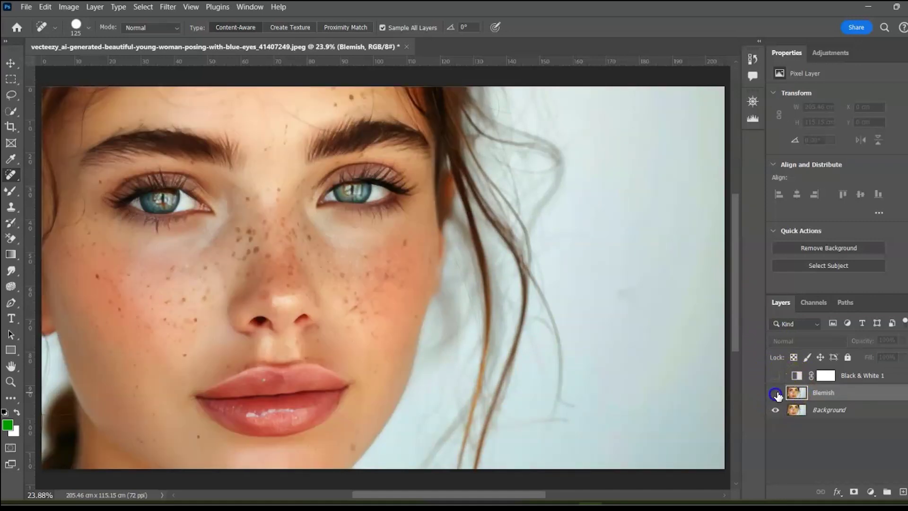
left_click(776, 393)
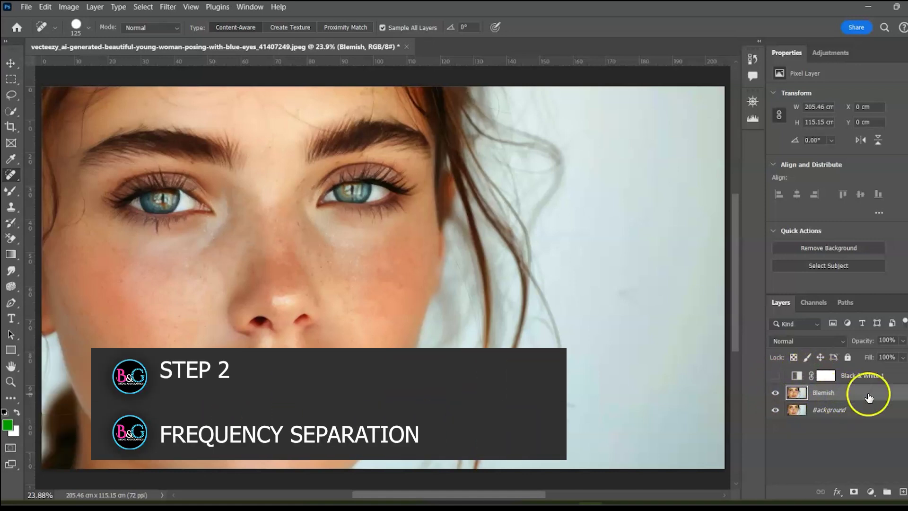
key("ctrl+j")
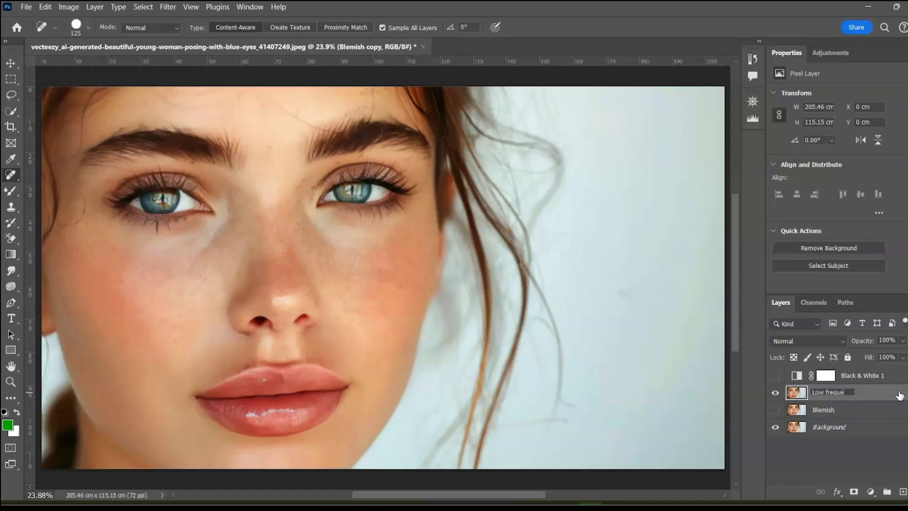
Name the copy 'Low frequency', duplicate it, and rename the new copy 'High frequency'.
left_click(698, 385)
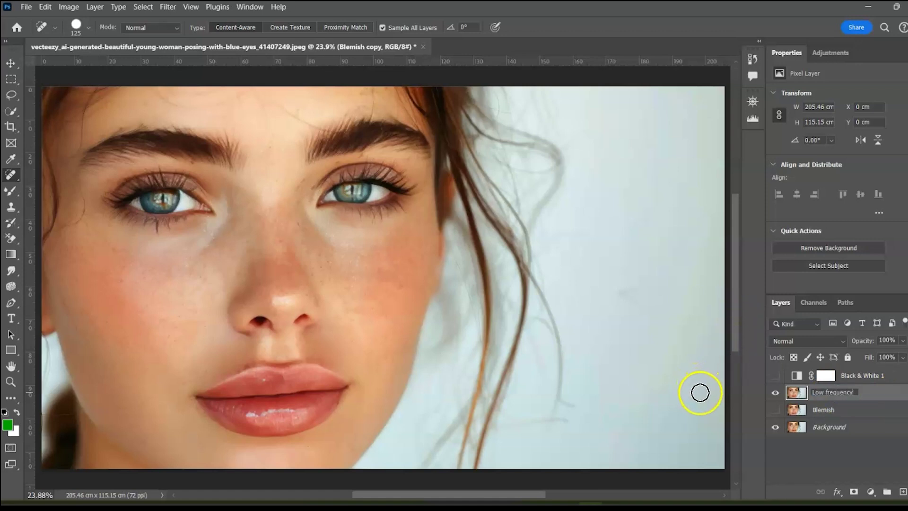
left_click(872, 394)
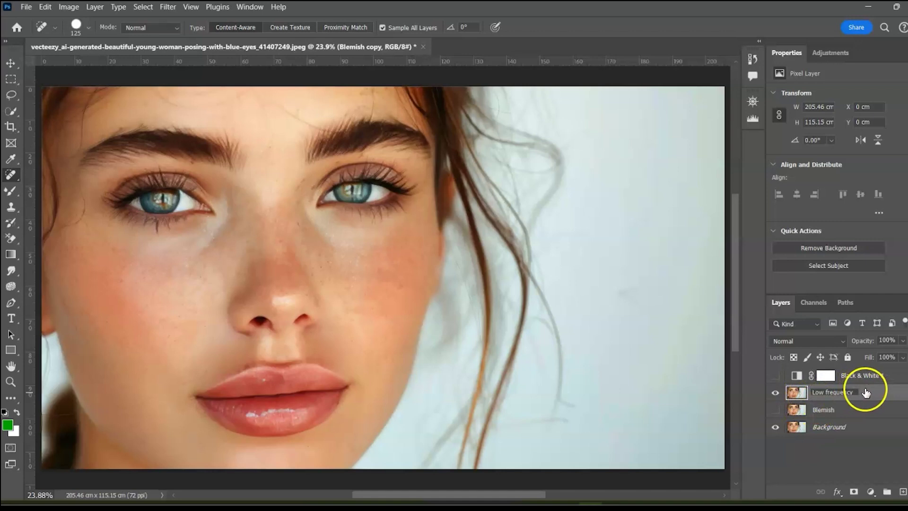
key("ctrl+j")
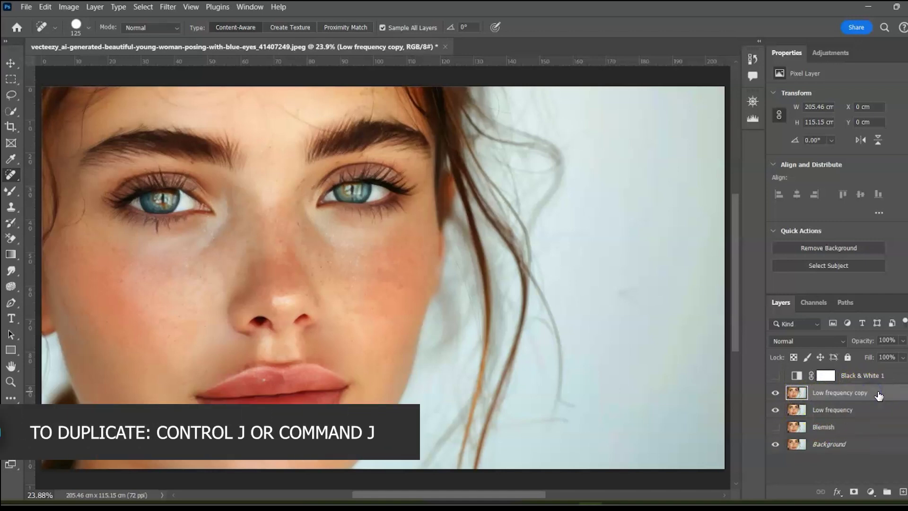
left_click(674, 331)
double_click(829, 394)
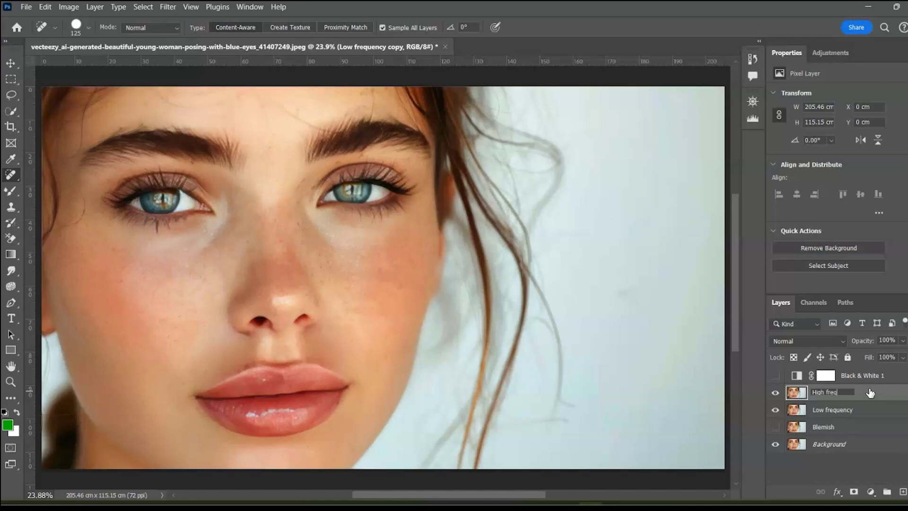
type("uency")
left_click(586, 321)
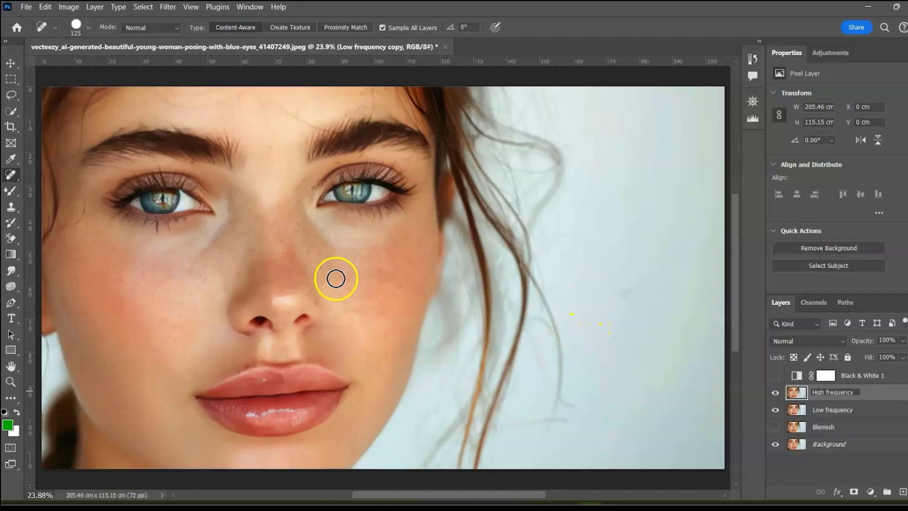
left_click(10, 63)
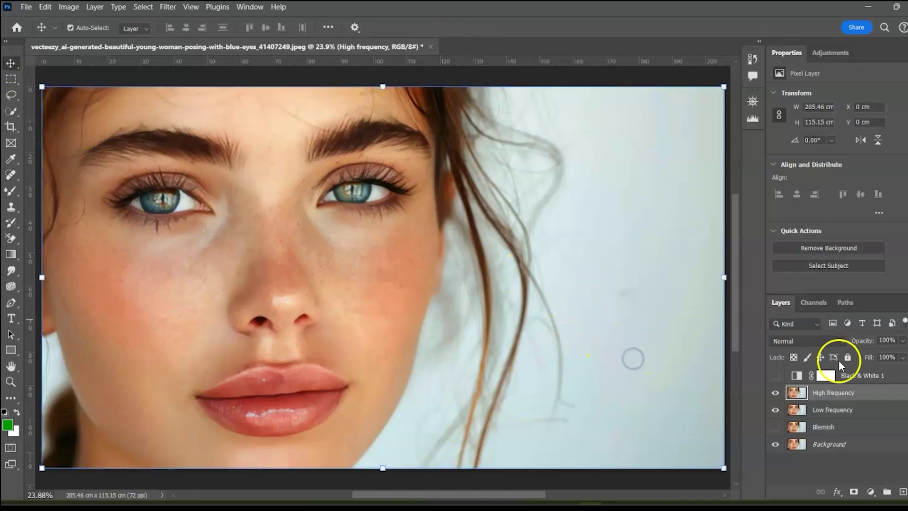
Group the High and Low frequency layers and name the group 'Frequency separation'.
left_click(830, 410)
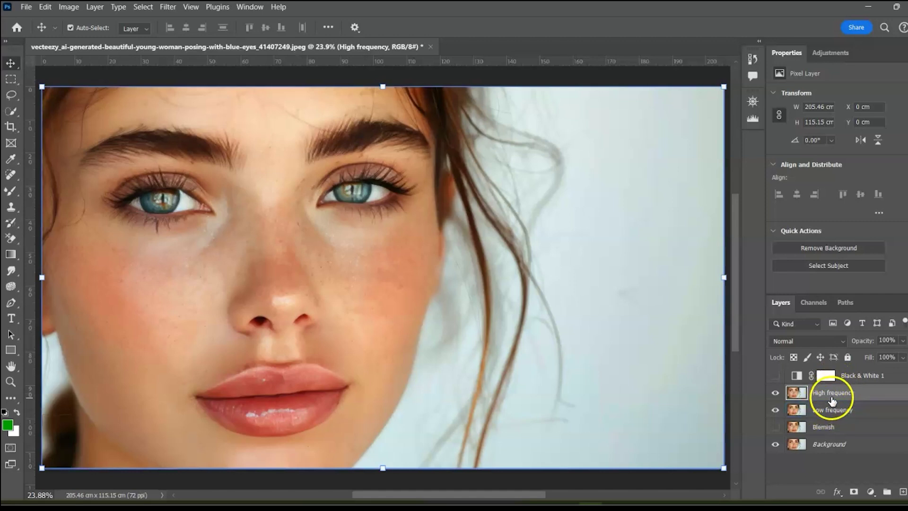
left_click(835, 393)
left_click(831, 409, "shift")
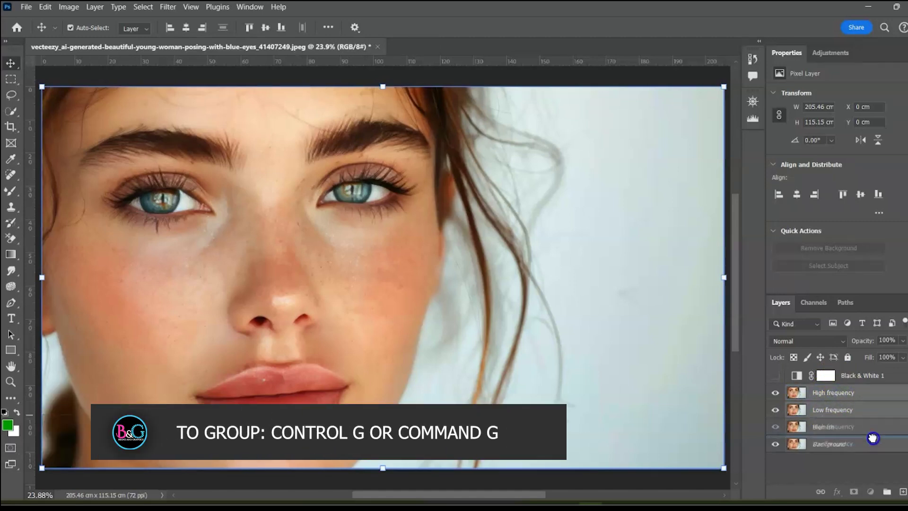
key("ctrl+g")
double_click(826, 396)
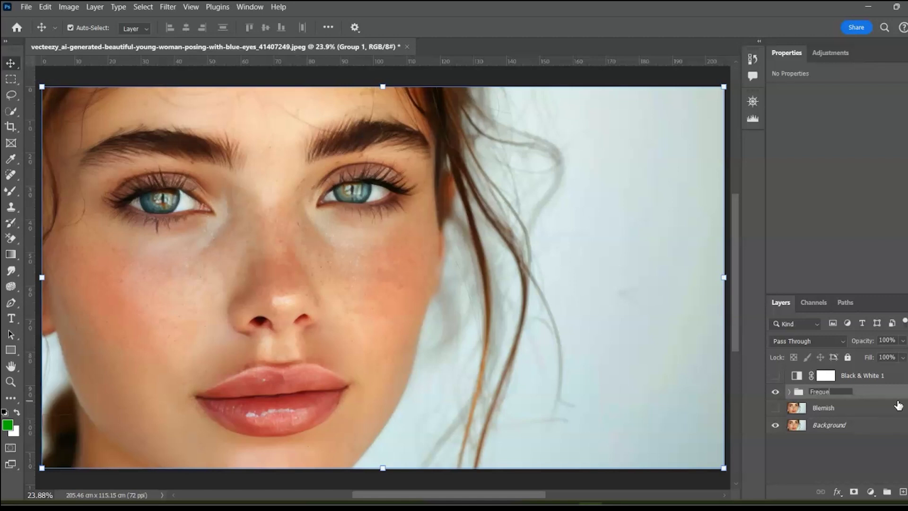
type("eparation")
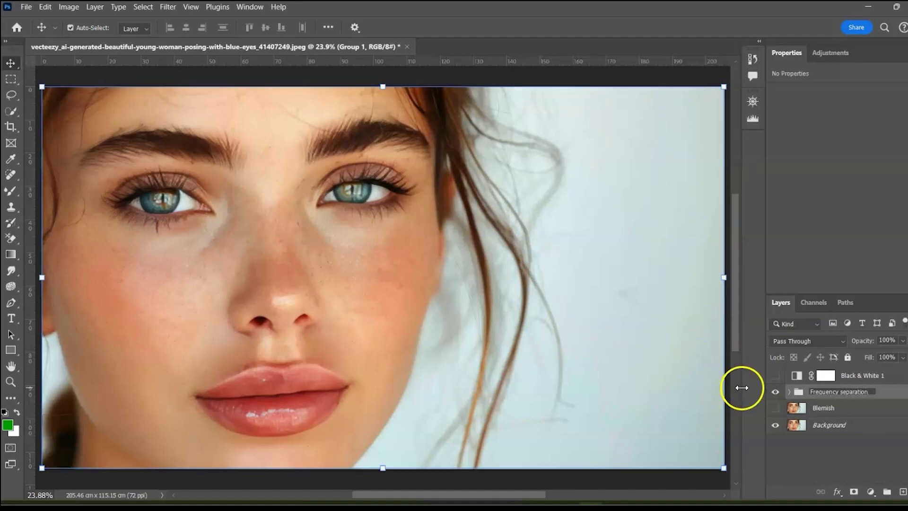
Expand the Frequency separation group, hide High frequency, and select Low frequency.
key("Return")
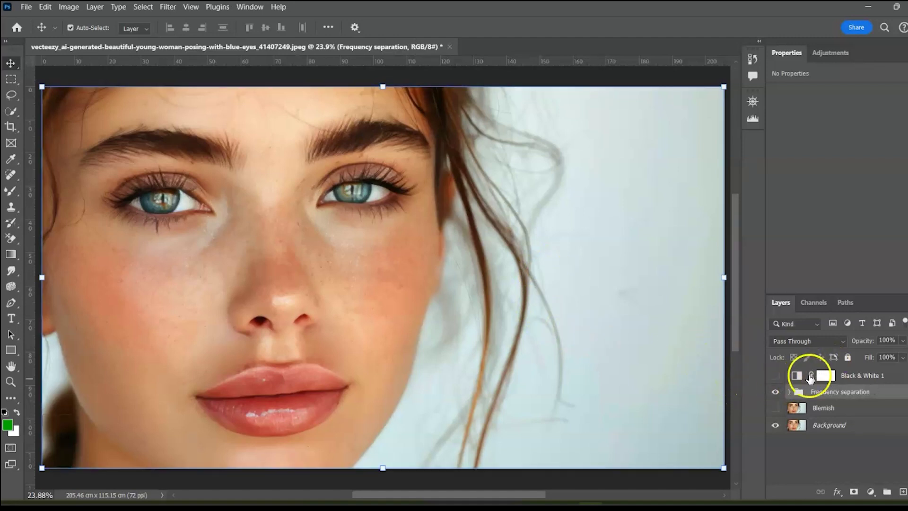
left_click(789, 392)
left_click(837, 408)
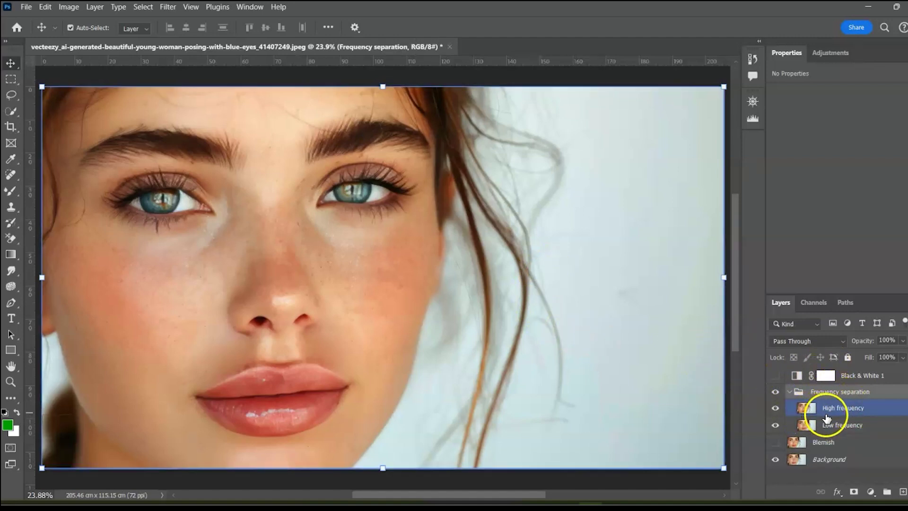
left_click(810, 423)
left_click(804, 407)
left_click(776, 408)
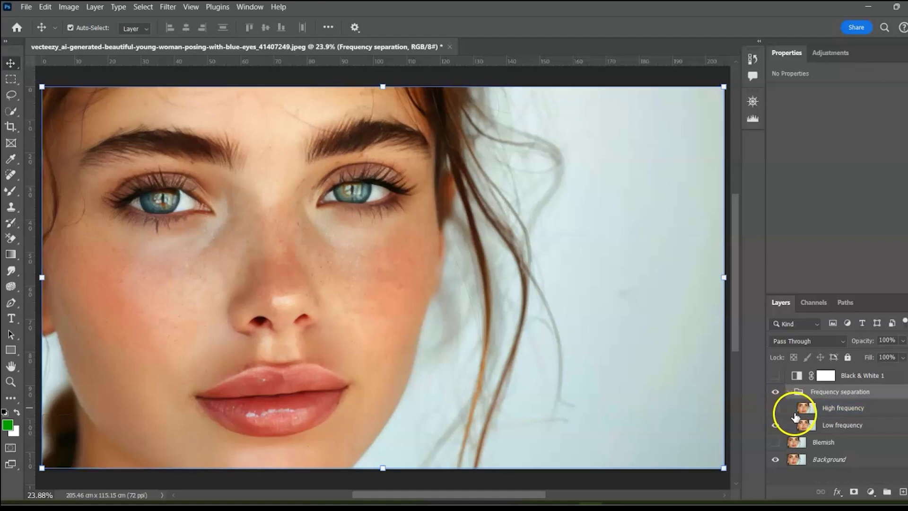
left_click(837, 424)
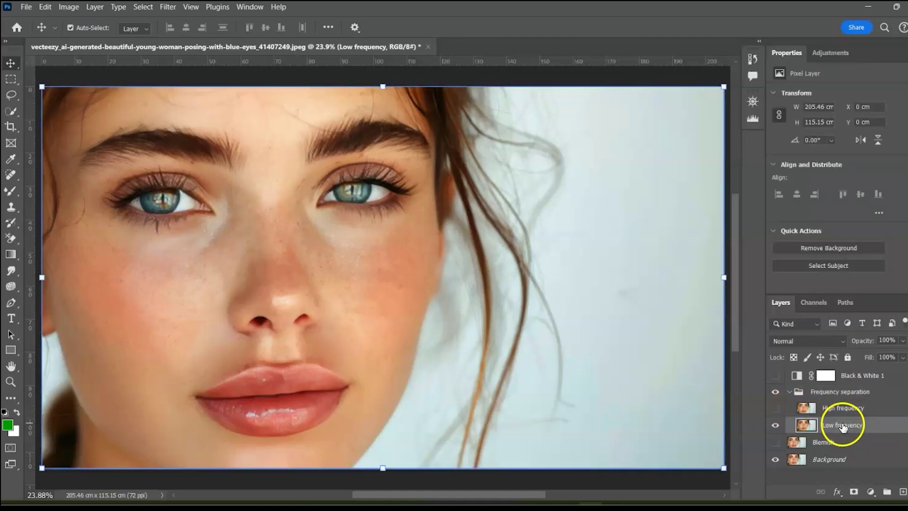
Apply Gaussian Blur at an 8-pixel radius to the Low frequency layer.
left_click(167, 6)
mouse_move(270, 141)
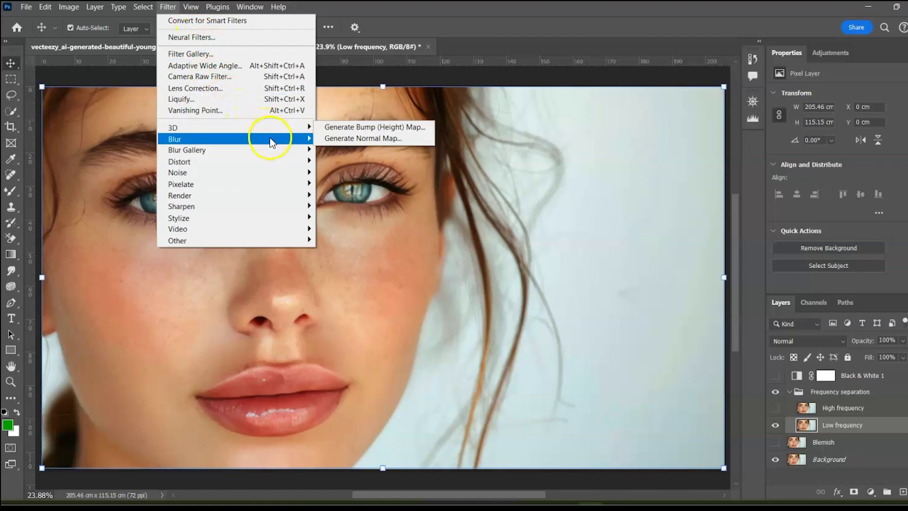
mouse_move(302, 137)
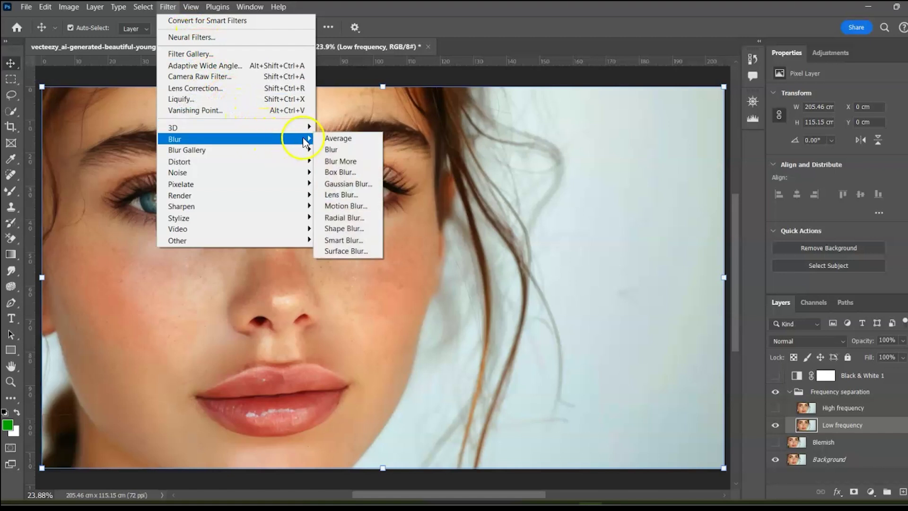
left_click(350, 183)
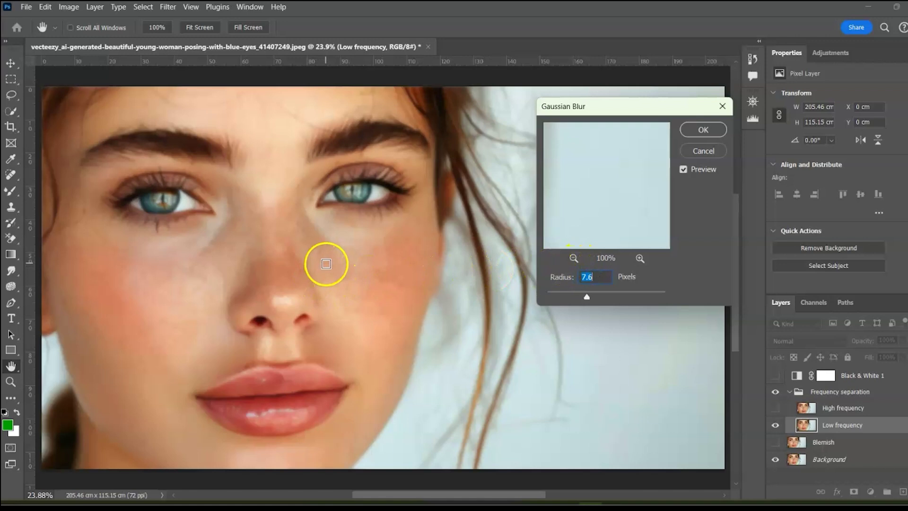
left_click(320, 259)
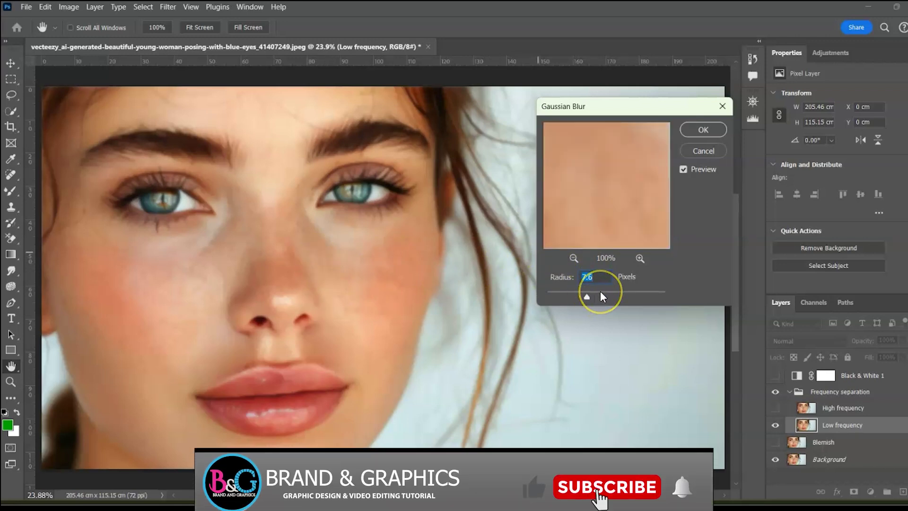
left_click_drag(591, 294, 566, 298)
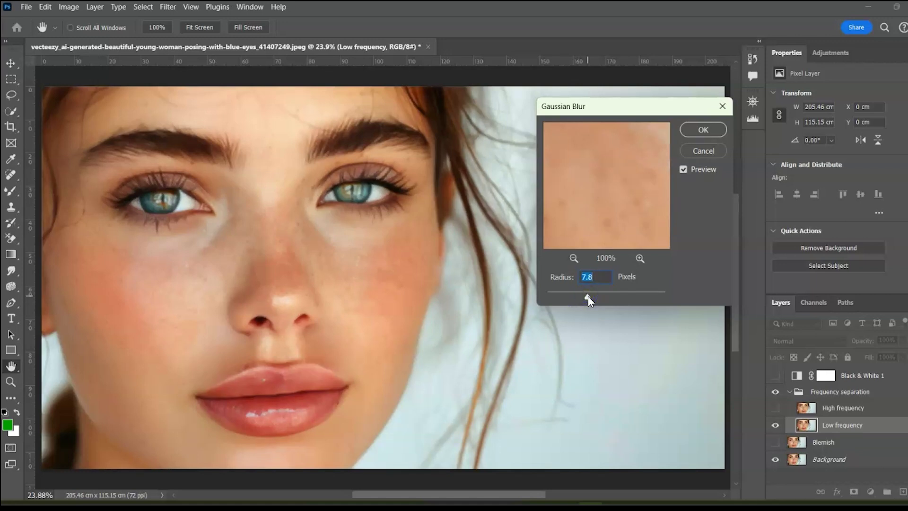
left_click_drag(589, 296, 588, 296)
left_click(700, 131)
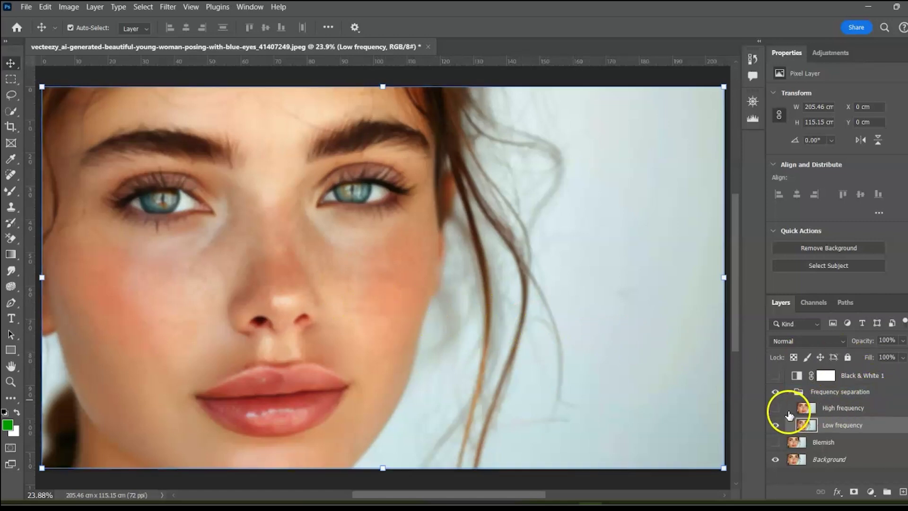
Show High frequency and Apply Image from Low frequency, RGB, Subtract, Scale 2, Offset 128.
left_click(776, 408)
left_click(804, 409)
left_click(833, 409)
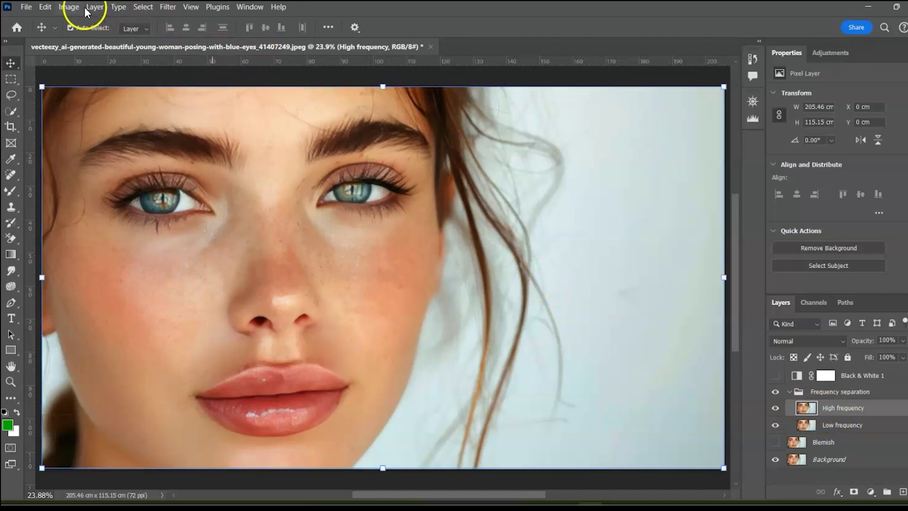
left_click(68, 6)
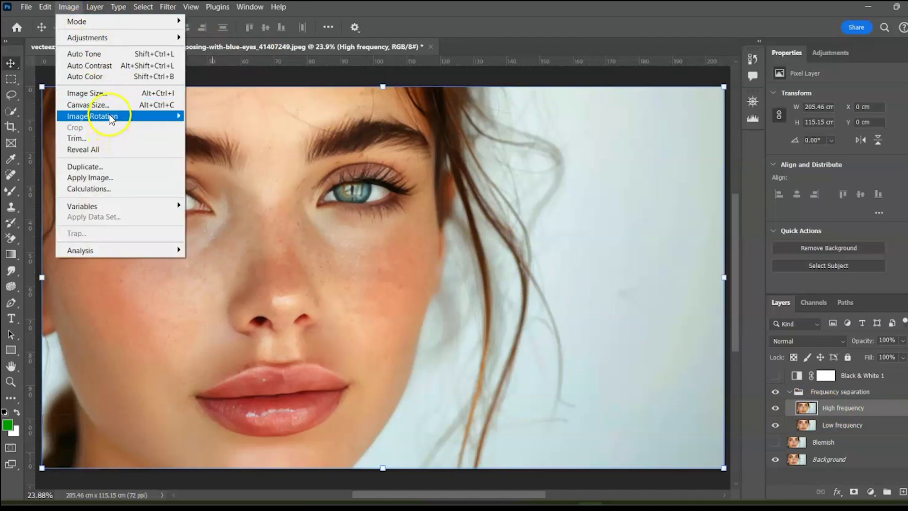
left_click(101, 178)
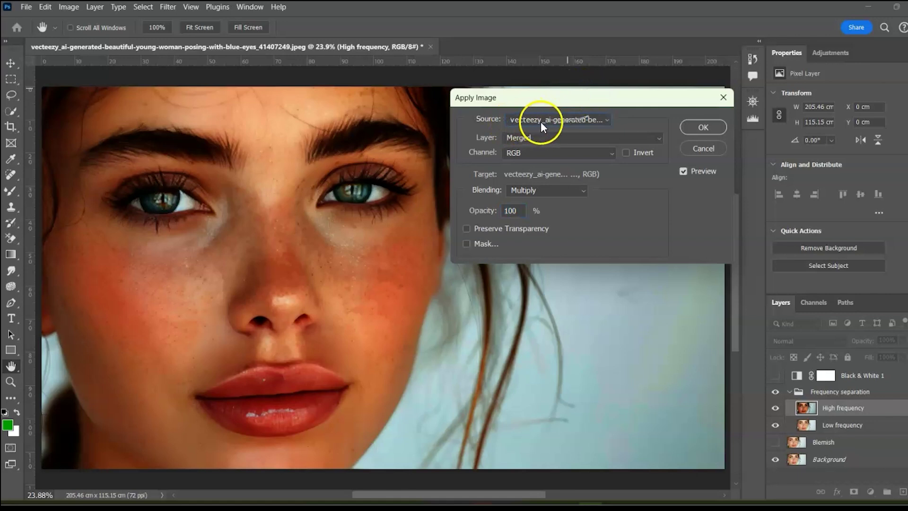
left_click(658, 138)
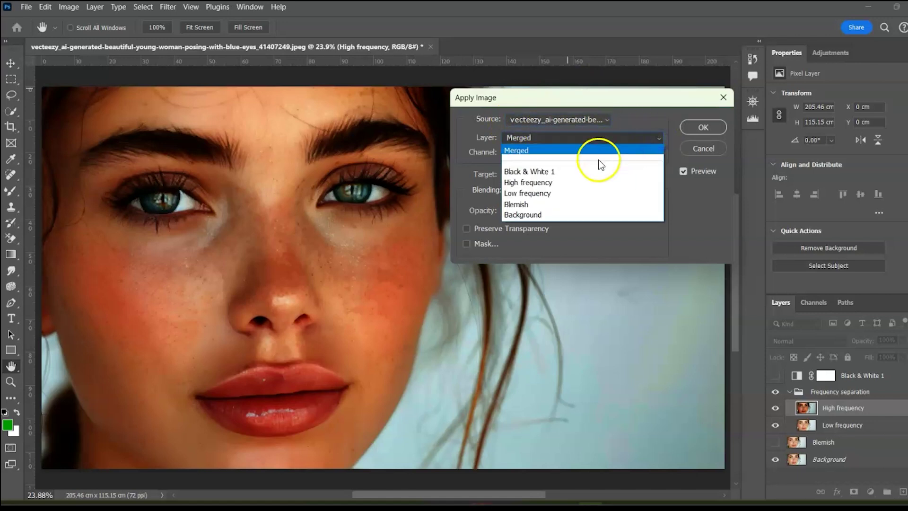
left_click(555, 194)
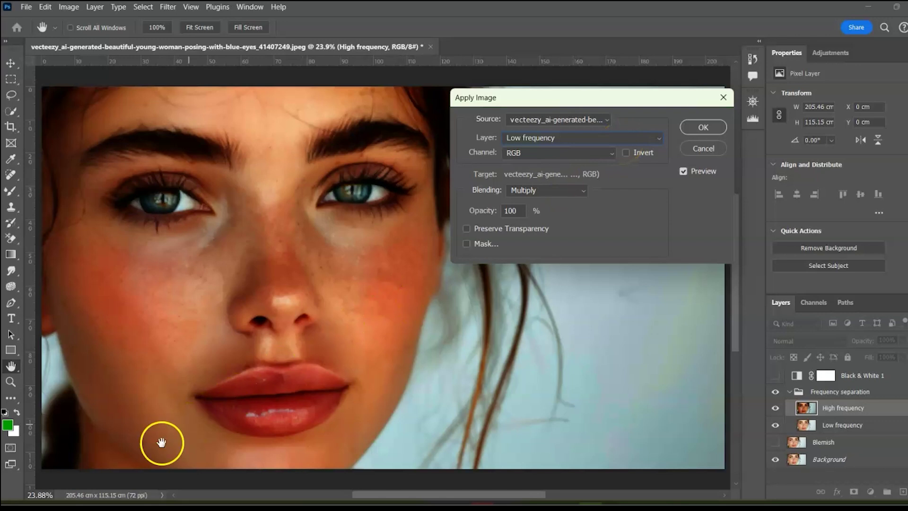
left_click(612, 154)
left_click(563, 168)
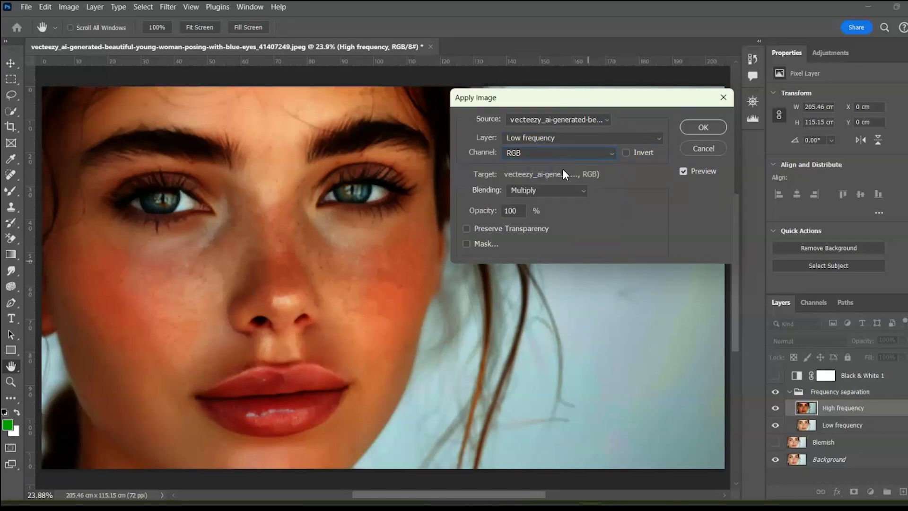
left_click(585, 189)
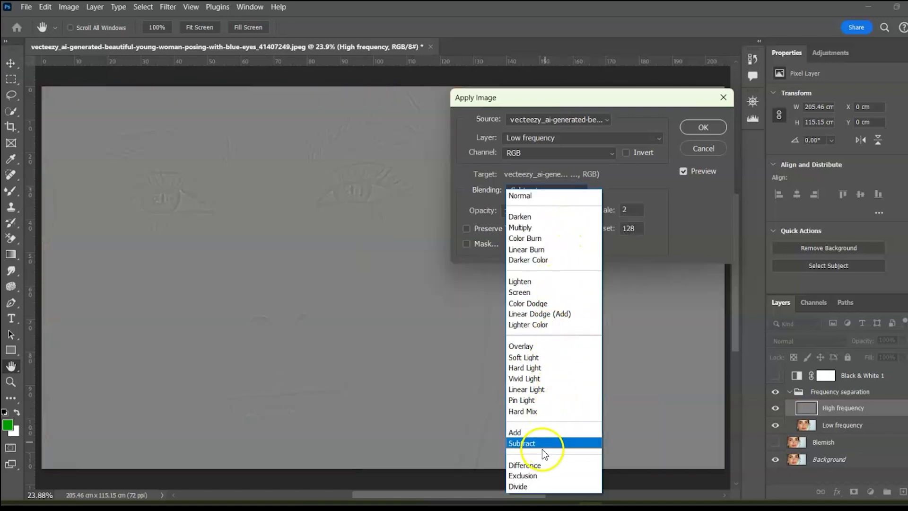
left_click(541, 446)
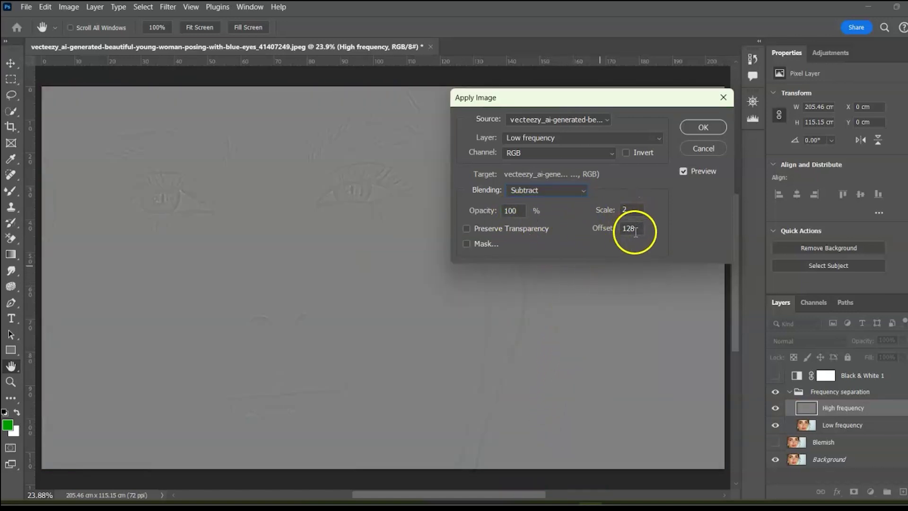
left_click(703, 127)
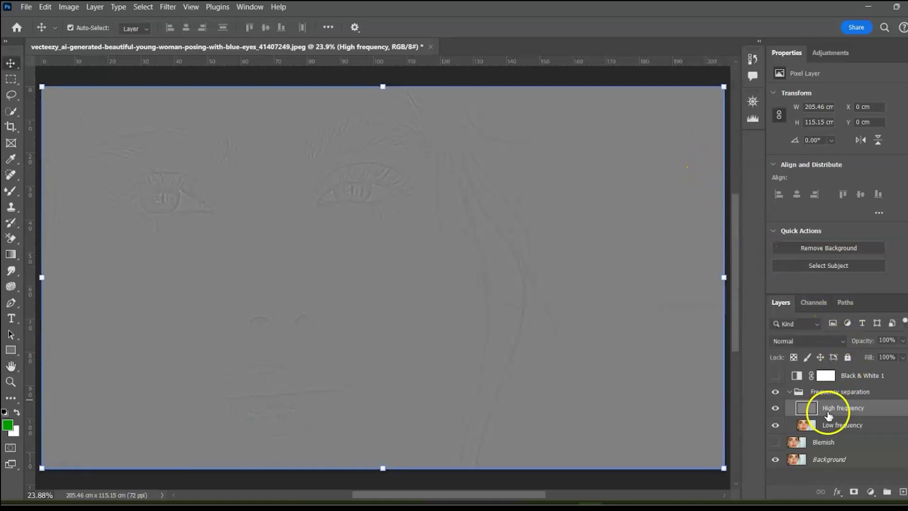
Set High frequency's blend mode to Linear Light and make Low frequency active.
left_click(843, 341)
left_click(825, 356)
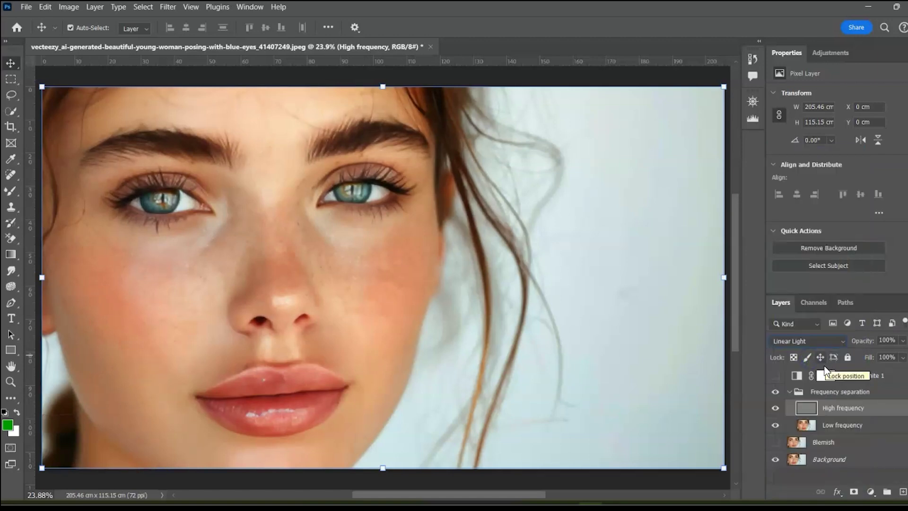
left_click(810, 425)
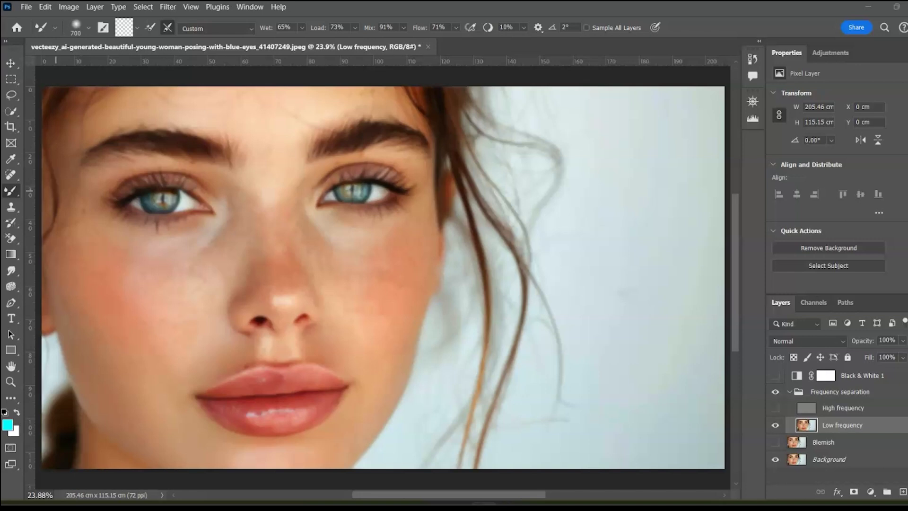
key("shift+b")
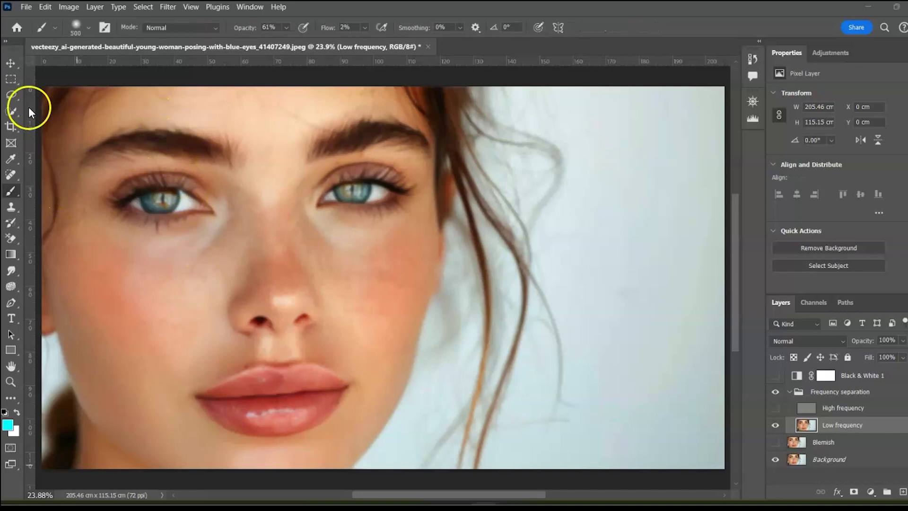
Switch to the Mixer Brush and set it to Load Solid Colors Only.
left_click(14, 61)
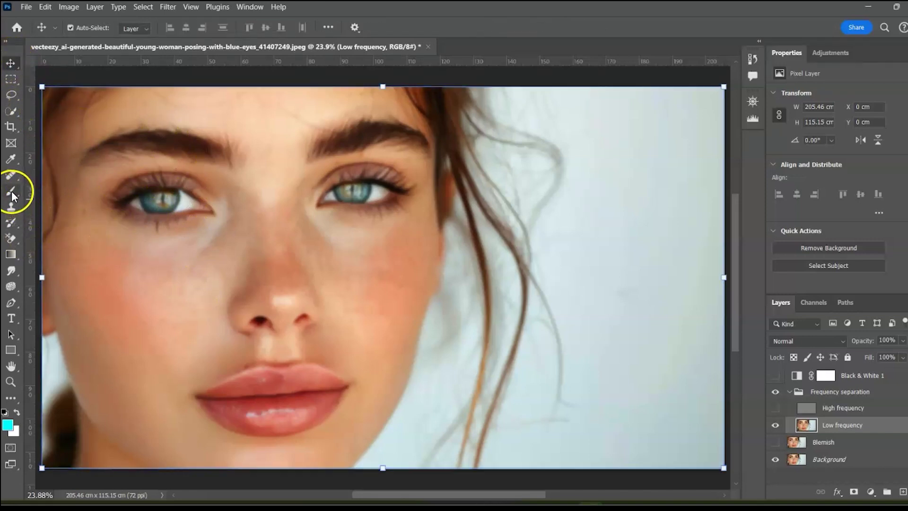
left_click_drag(12, 192, 36, 201)
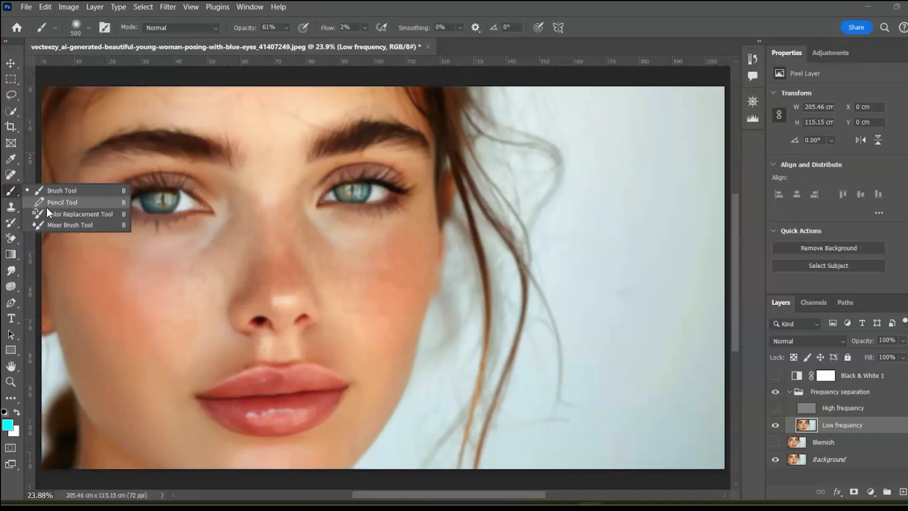
left_click(51, 223)
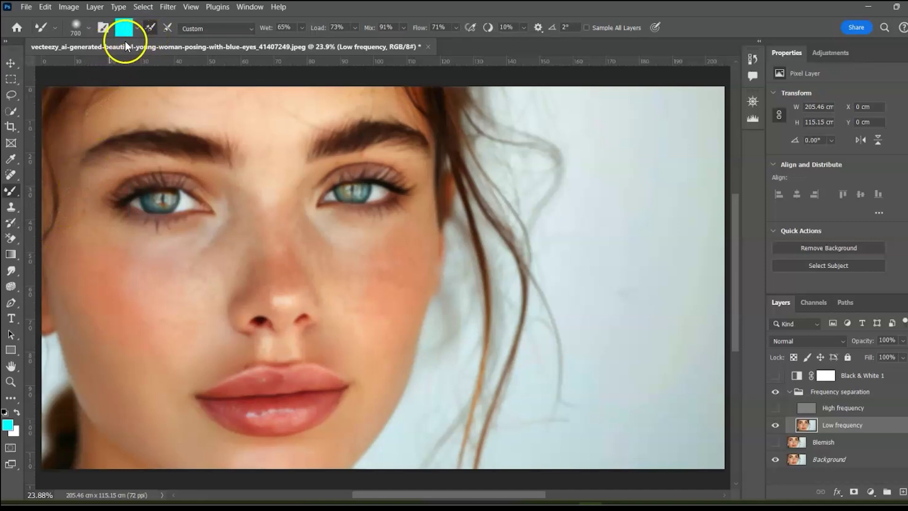
left_click(88, 26)
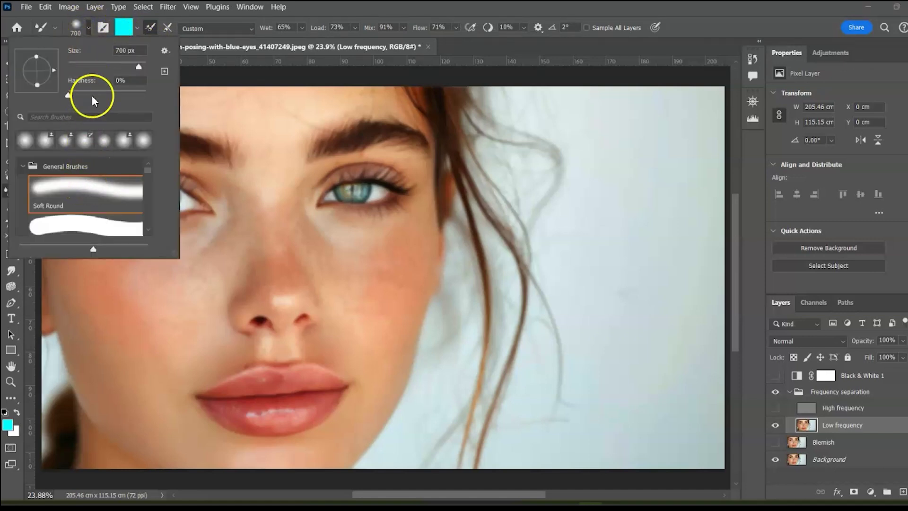
left_click(142, 31)
left_click(138, 30)
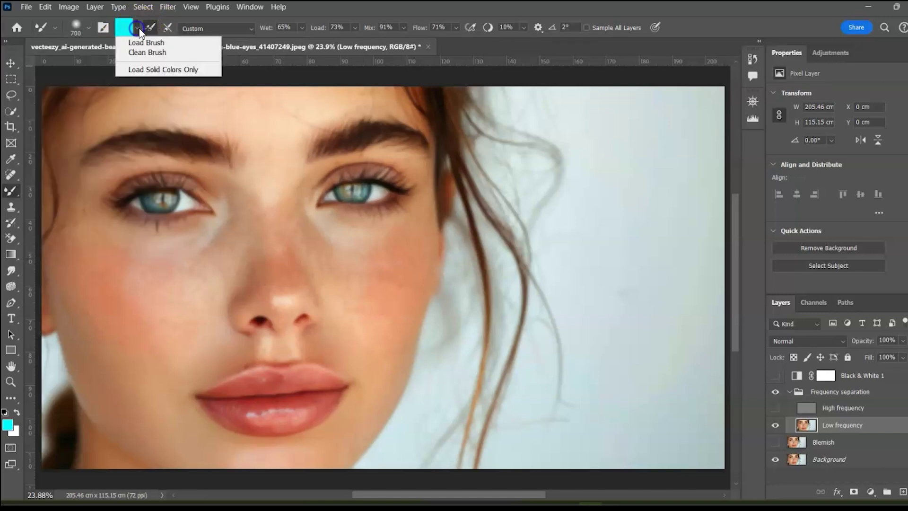
left_click(142, 69)
Try three lower-lip blending strokes, cleaning the brush and undoing each one.
mouse_move(266, 407)
left_mouse_down()
mouse_move(237, 404)
mouse_move(293, 395)
left_mouse_up()
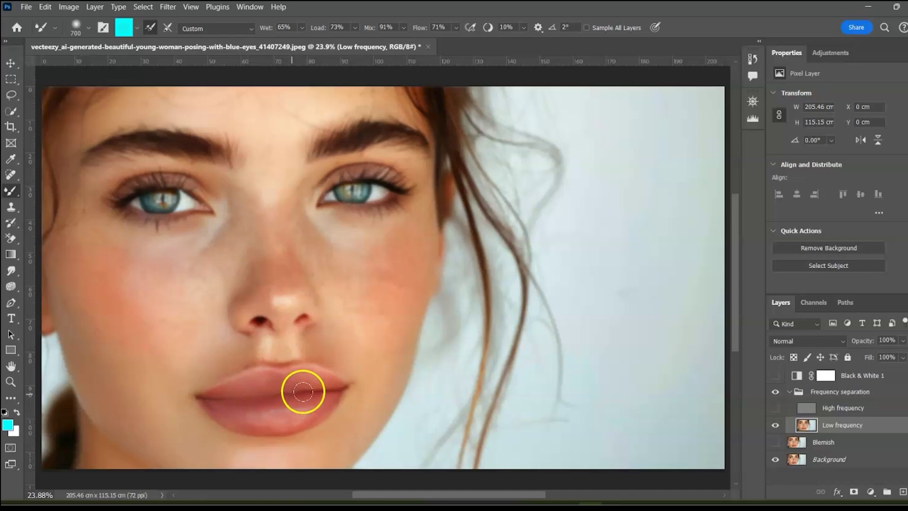
key("ctrl+z")
key("ctrl+z")
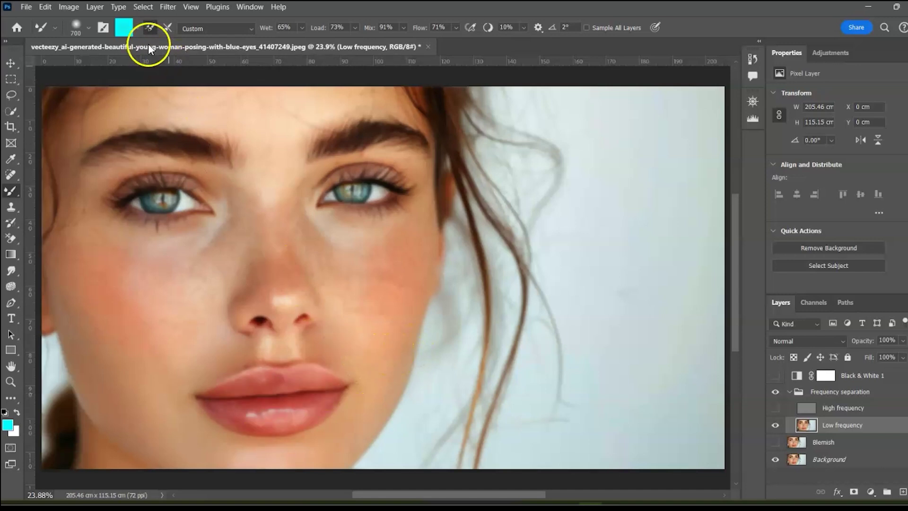
left_click(135, 29)
left_click(141, 56)
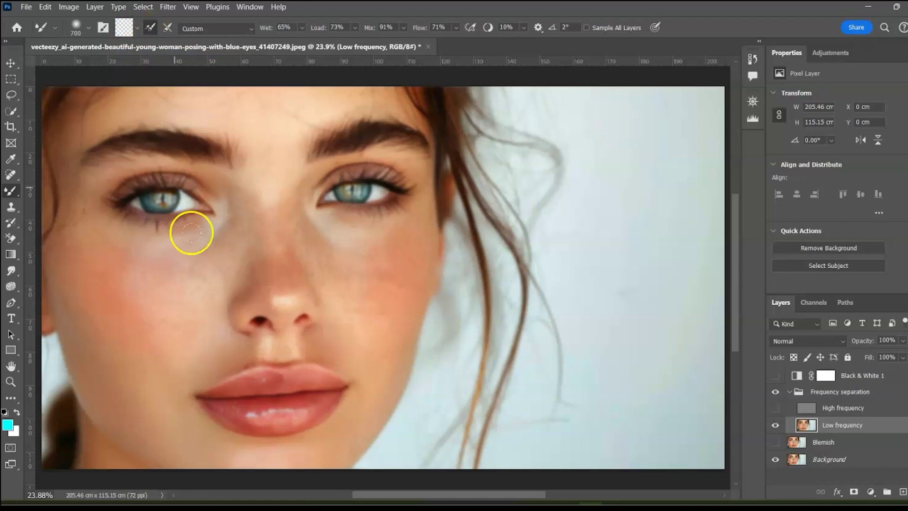
left_click_drag(227, 395, 269, 391)
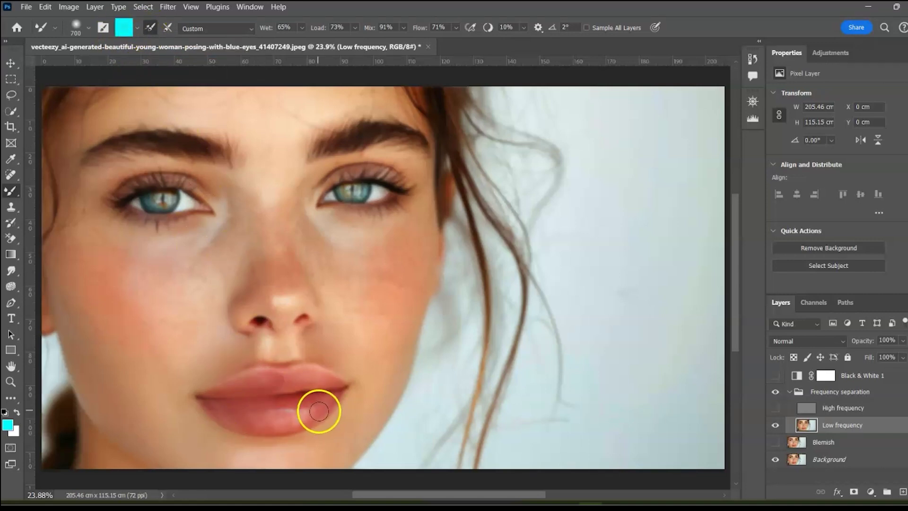
key("ctrl+z")
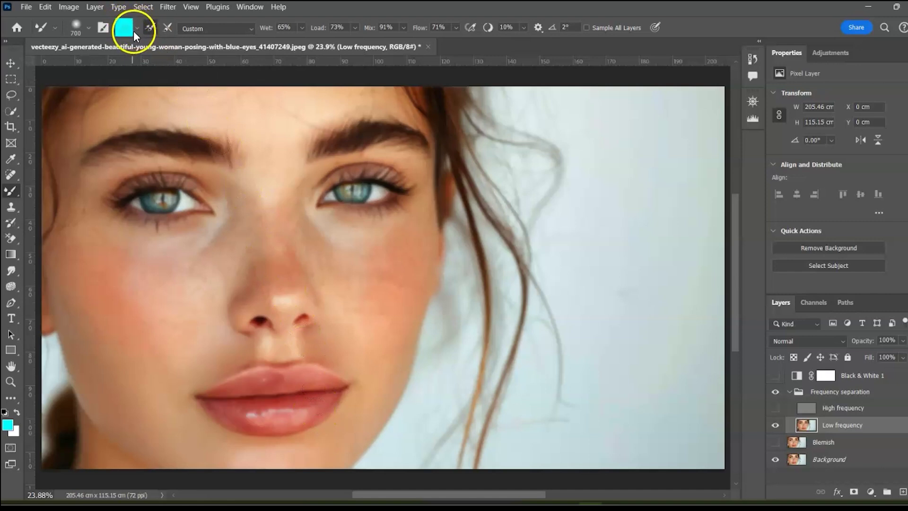
left_click(136, 29)
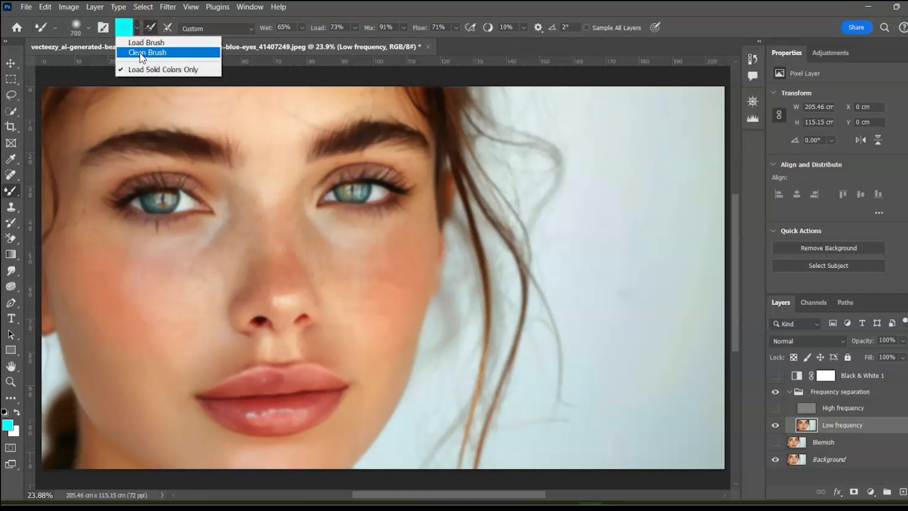
left_click(143, 54)
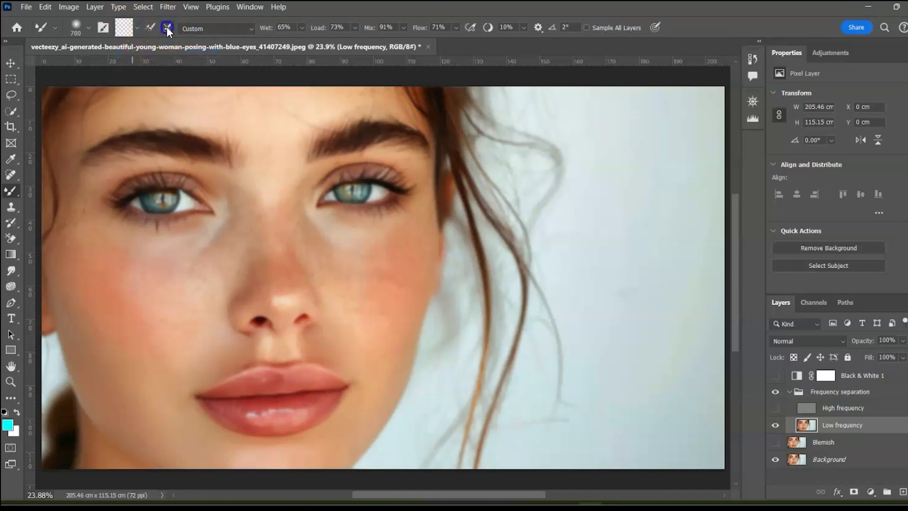
mouse_move(243, 414)
left_mouse_down()
mouse_move(244, 399)
mouse_move(348, 379)
left_mouse_up()
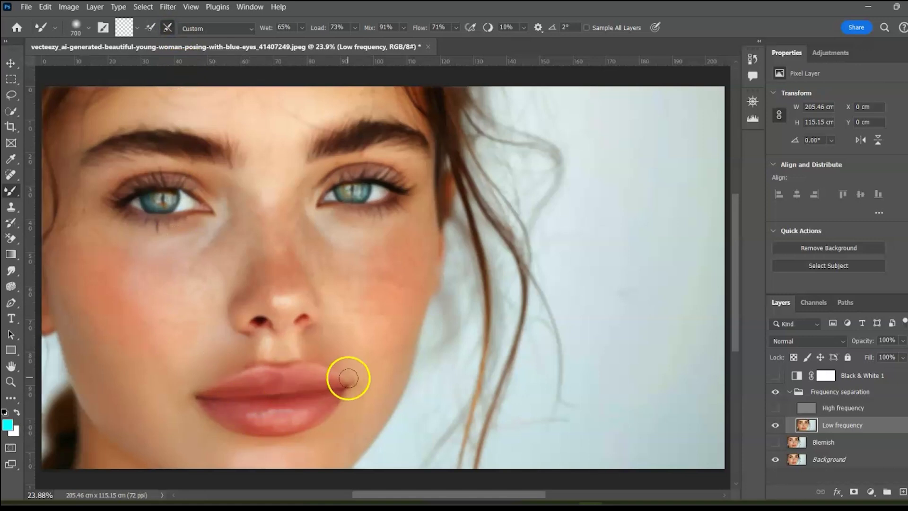
key("ctrl+z")
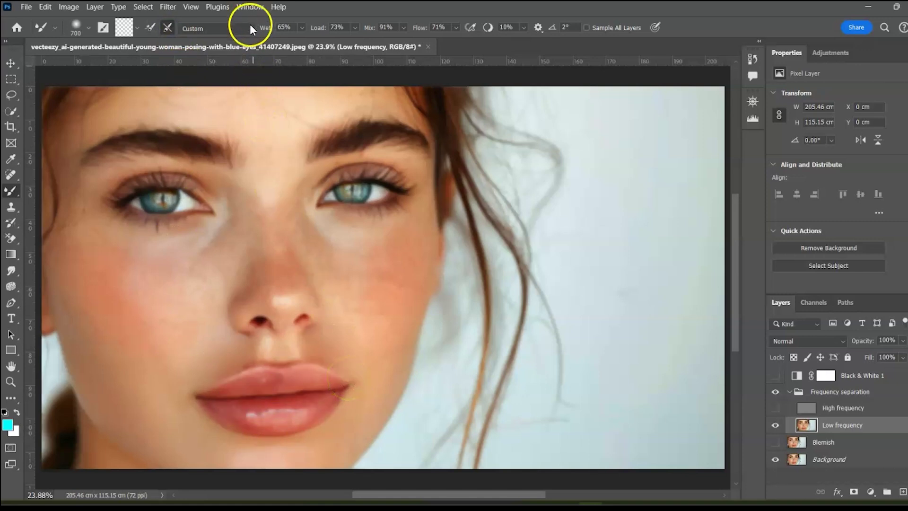
Try Wet at 0% and then 100%, test a jawline smear, and undo it.
left_click(301, 27)
left_click_drag(310, 39, 249, 58)
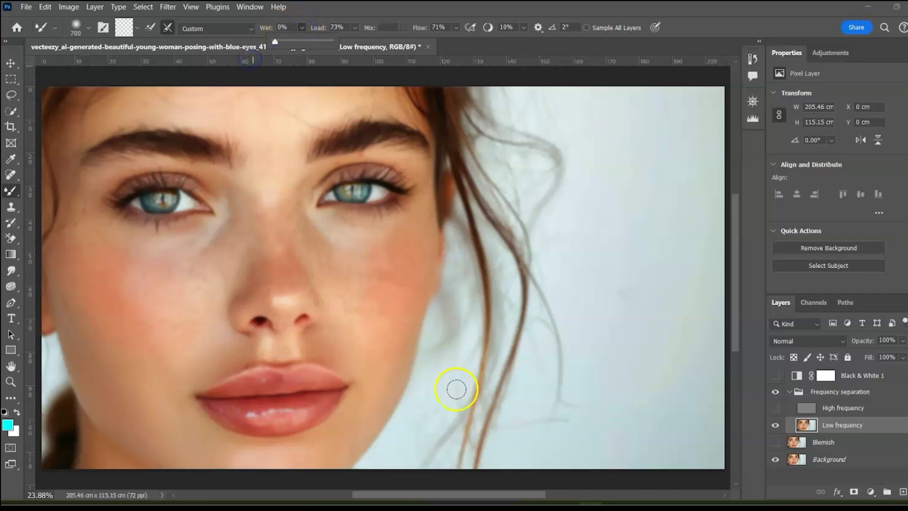
left_click(395, 396)
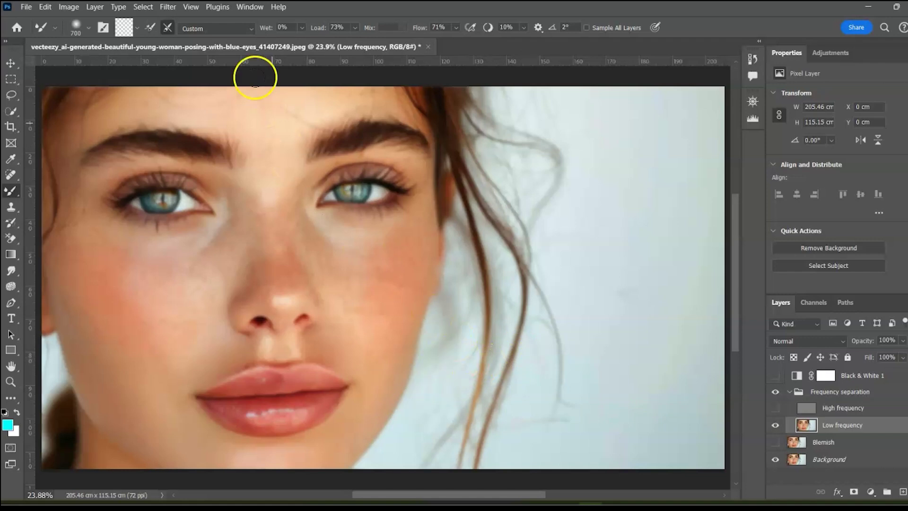
left_click(302, 28)
left_click_drag(302, 41, 360, 42)
mouse_move(377, 376)
left_mouse_down()
mouse_move(460, 386)
mouse_move(384, 397)
mouse_move(443, 431)
mouse_move(389, 355)
mouse_move(447, 326)
left_mouse_up()
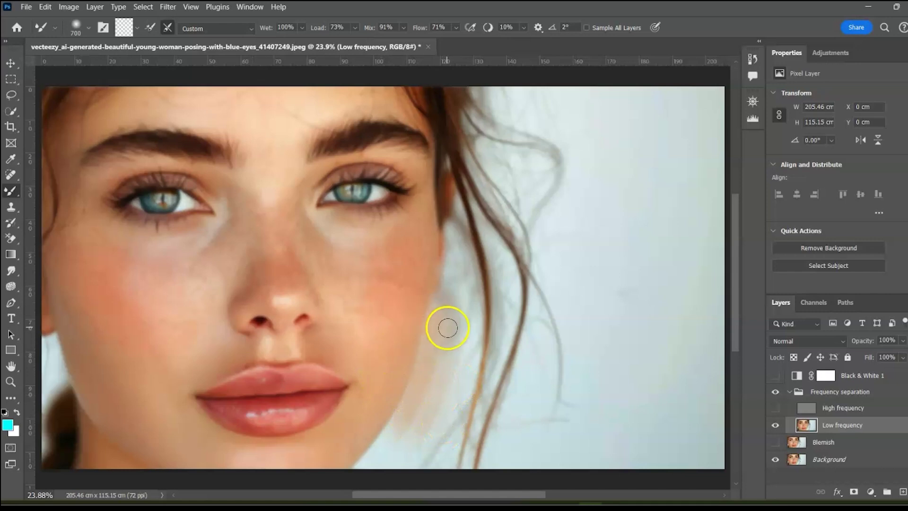
key("ctrl+z")
key("ctrl+z")
key("ctrl+z")
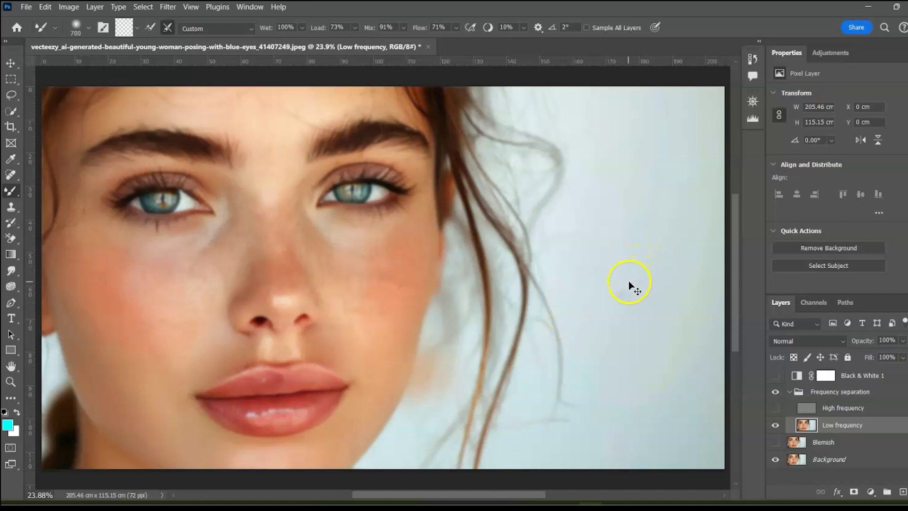
Set the Mixer Brush Wet to 66% and lower Flow from 71% to 28%.
left_click(302, 28)
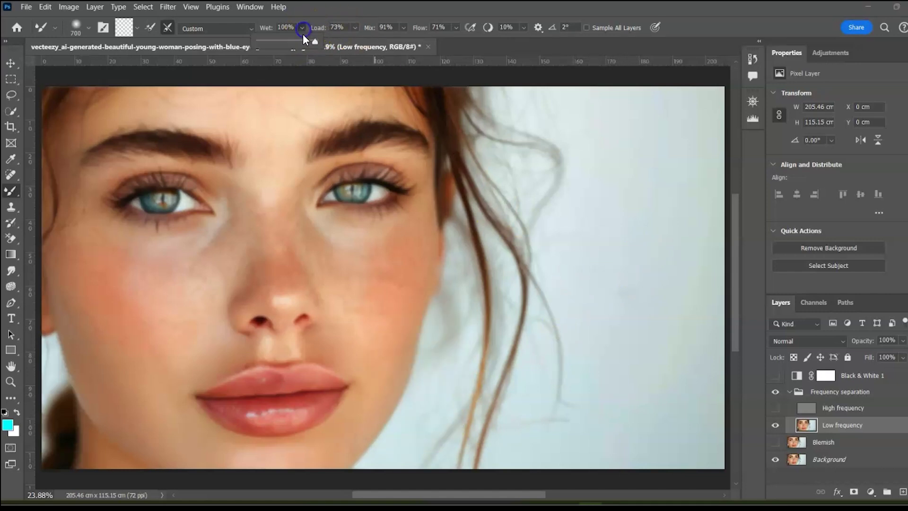
left_click_drag(298, 48, 294, 45)
left_click(456, 28)
left_click_drag(466, 41, 455, 44)
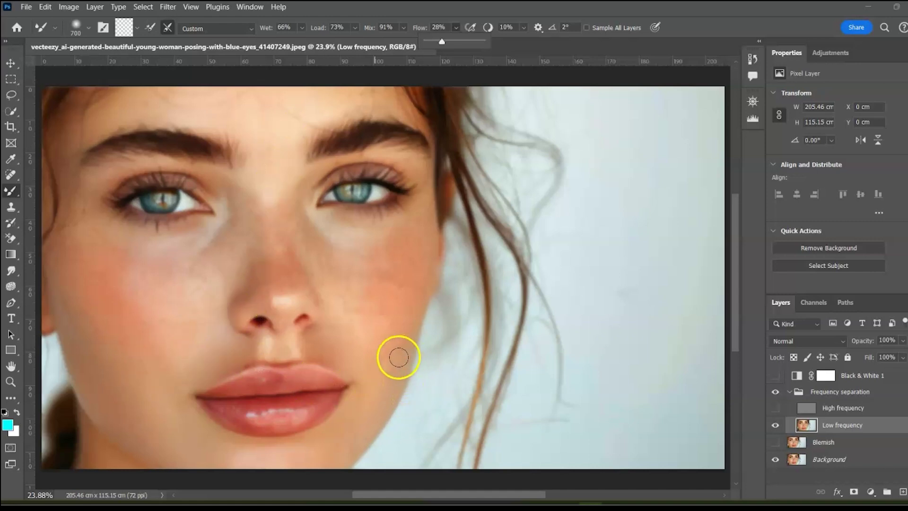
Blend the cheek, outer eye corner, lower cheek, jaw and forehead skin, resizing the brush as needed.
key("bracketleft")
key("bracketleft")
key("bracketleft")
key("bracketleft")
key("bracketleft")
key("bracketleft")
mouse_move(399, 272)
left_mouse_down()
mouse_move(416, 237)
mouse_move(408, 237)
left_mouse_up()
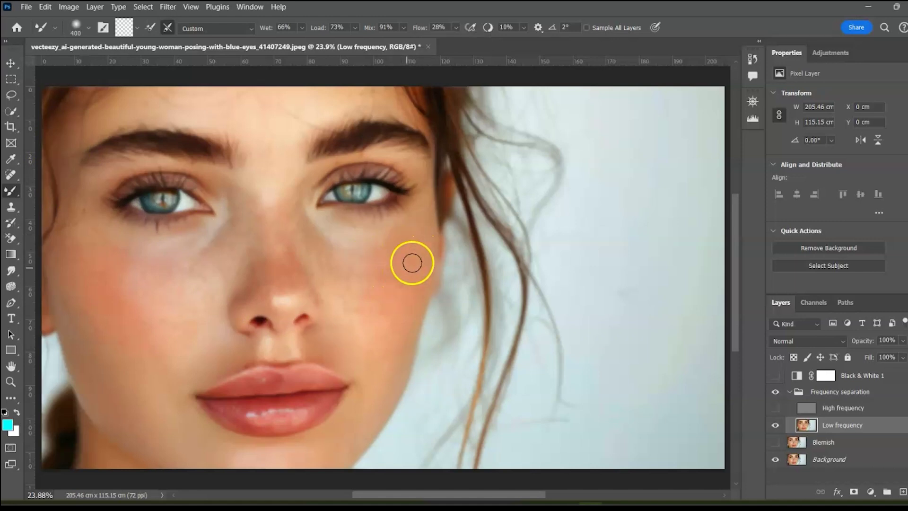
mouse_move(449, 258)
left_mouse_down()
mouse_move(395, 256)
mouse_move(385, 283)
left_mouse_up()
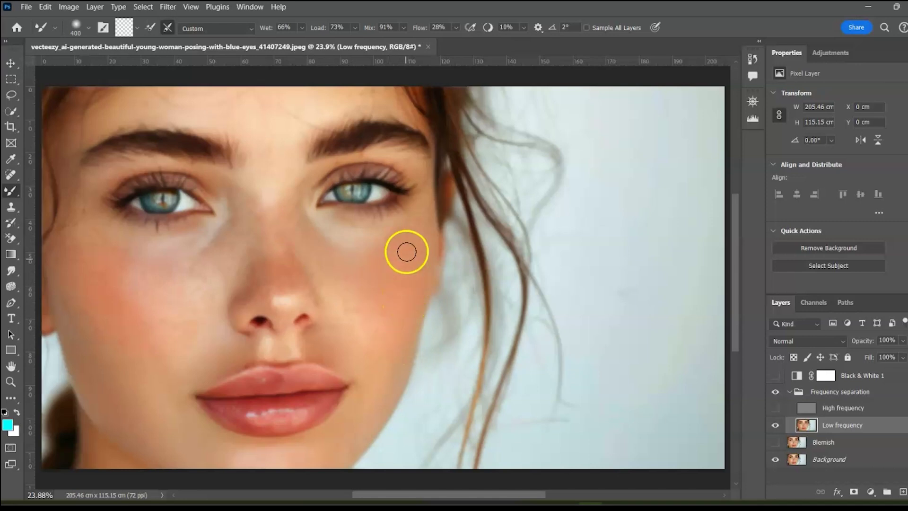
mouse_move(405, 321)
left_mouse_down()
mouse_move(372, 238)
mouse_move(355, 243)
mouse_move(304, 209)
left_mouse_up()
key("bracketleft")
key("bracketleft")
mouse_move(425, 191)
left_mouse_down()
mouse_move(380, 153)
mouse_move(313, 180)
mouse_move(310, 207)
mouse_move(351, 265)
mouse_move(287, 228)
mouse_move(364, 277)
mouse_move(335, 307)
mouse_move(347, 313)
mouse_move(323, 291)
mouse_move(367, 328)
mouse_move(324, 288)
mouse_move(374, 290)
mouse_move(311, 183)
mouse_move(306, 258)
mouse_move(289, 217)
mouse_move(301, 271)
mouse_move(251, 286)
mouse_move(257, 249)
mouse_move(232, 191)
mouse_move(247, 218)
mouse_move(240, 277)
mouse_move(244, 211)
mouse_move(295, 234)
mouse_move(291, 208)
mouse_move(328, 329)
mouse_move(312, 282)
mouse_move(166, 292)
mouse_move(160, 266)
mouse_move(145, 268)
mouse_move(179, 341)
mouse_move(189, 332)
mouse_move(184, 297)
mouse_move(168, 285)
mouse_move(154, 246)
mouse_move(182, 236)
mouse_move(194, 250)
mouse_move(222, 203)
mouse_move(220, 185)
mouse_move(168, 163)
mouse_move(115, 178)
mouse_move(101, 200)
mouse_move(126, 239)
mouse_move(193, 237)
mouse_move(228, 204)
mouse_move(203, 284)
mouse_move(222, 286)
mouse_move(242, 240)
mouse_move(209, 274)
mouse_move(118, 251)
mouse_move(132, 334)
mouse_move(93, 257)
mouse_move(75, 302)
mouse_move(195, 326)
mouse_move(128, 327)
mouse_move(105, 262)
mouse_move(158, 356)
mouse_move(164, 395)
mouse_move(146, 385)
mouse_move(201, 428)
mouse_move(203, 363)
mouse_move(217, 345)
mouse_move(352, 376)
left_mouse_up()
key("bracketright")
key("bracketright")
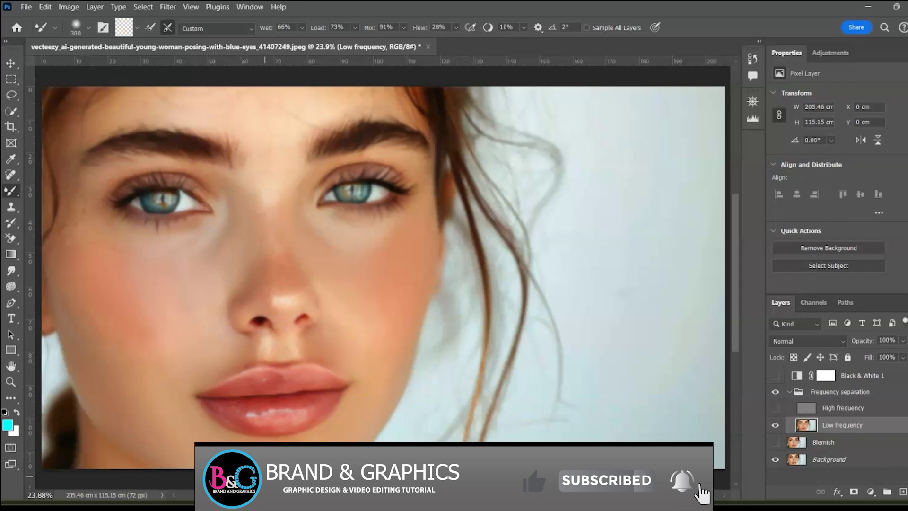
mouse_move(24, 401)
left_mouse_down()
mouse_move(77, 386)
mouse_move(80, 405)
mouse_move(118, 411)
mouse_move(103, 358)
mouse_move(66, 345)
mouse_move(118, 401)
mouse_move(112, 379)
mouse_move(86, 428)
mouse_move(95, 459)
mouse_move(248, 318)
left_mouse_up()
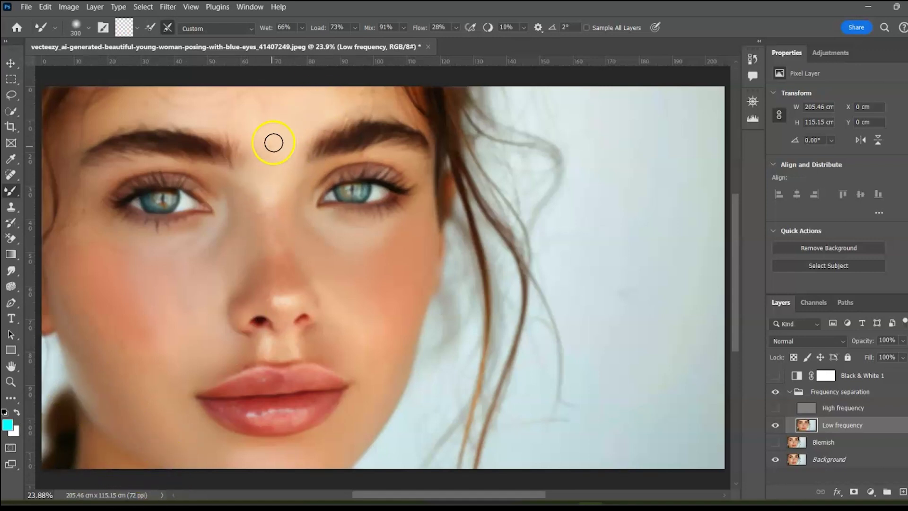
mouse_move(178, 98)
left_mouse_down()
mouse_move(126, 106)
mouse_move(63, 172)
mouse_move(77, 108)
mouse_move(47, 191)
mouse_move(107, 227)
mouse_move(73, 195)
mouse_move(126, 218)
mouse_move(367, 86)
mouse_move(430, 97)
mouse_move(450, 115)
mouse_move(320, 135)
left_mouse_up()
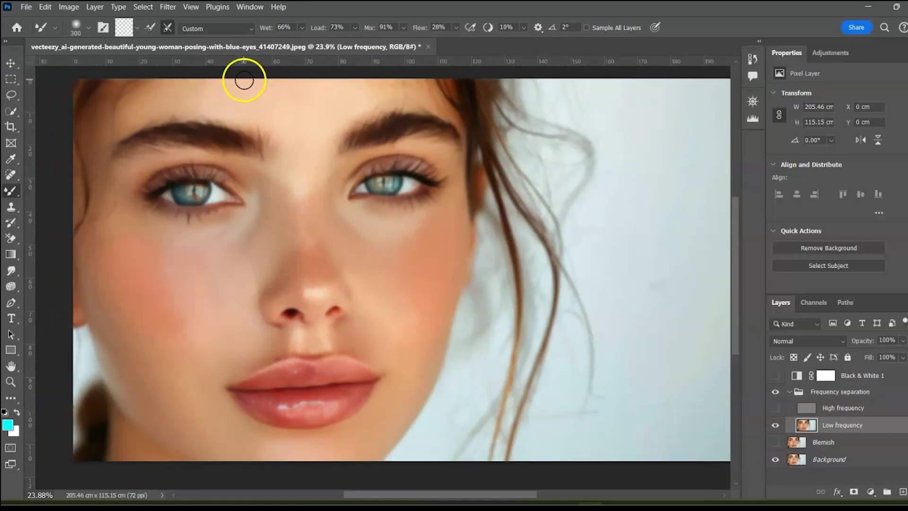
Blend the forehead, nose tip, nose bridge, nose side and under-nose skin.
left_click_drag(213, 101, 253, 79)
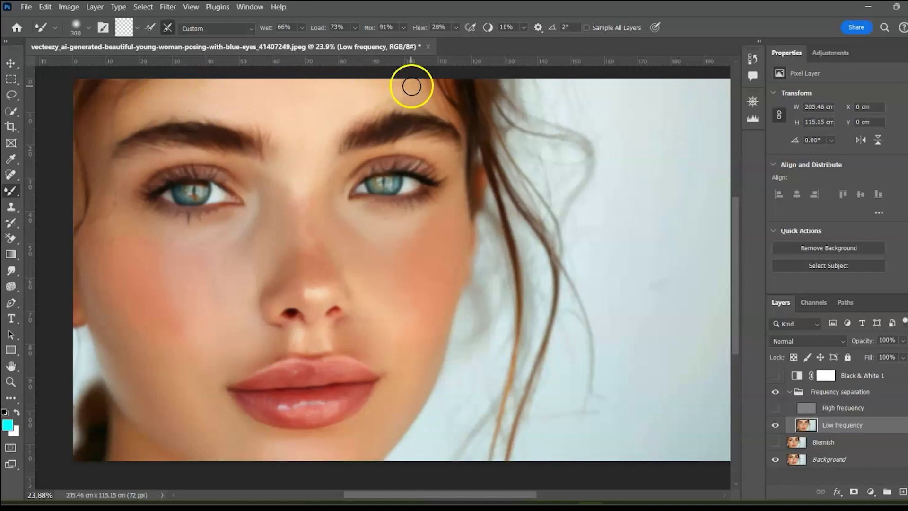
left_click_drag(412, 86, 338, 104)
left_click_drag(174, 90, 224, 100)
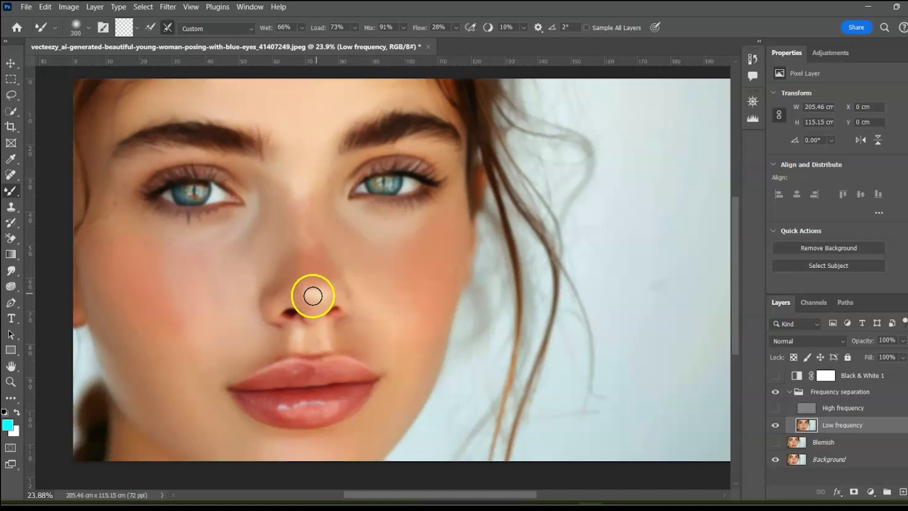
left_click_drag(312, 296, 318, 297)
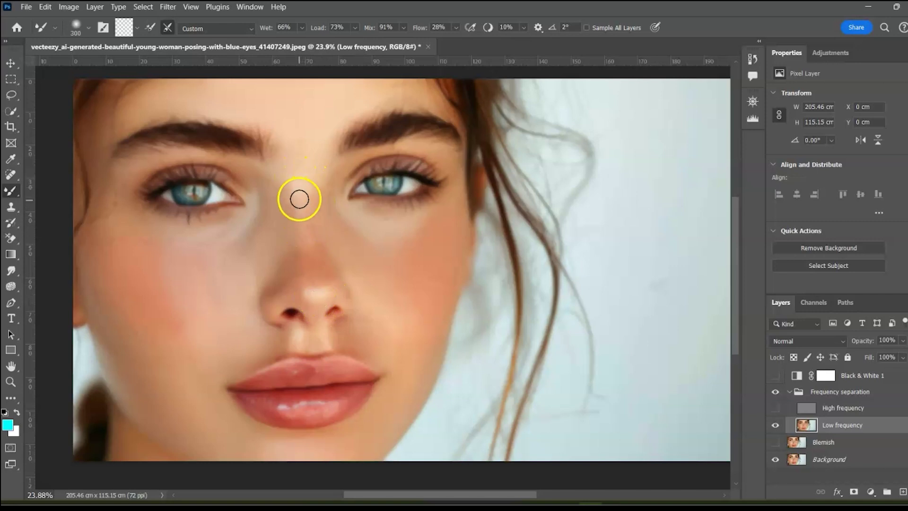
left_click_drag(300, 199, 313, 267)
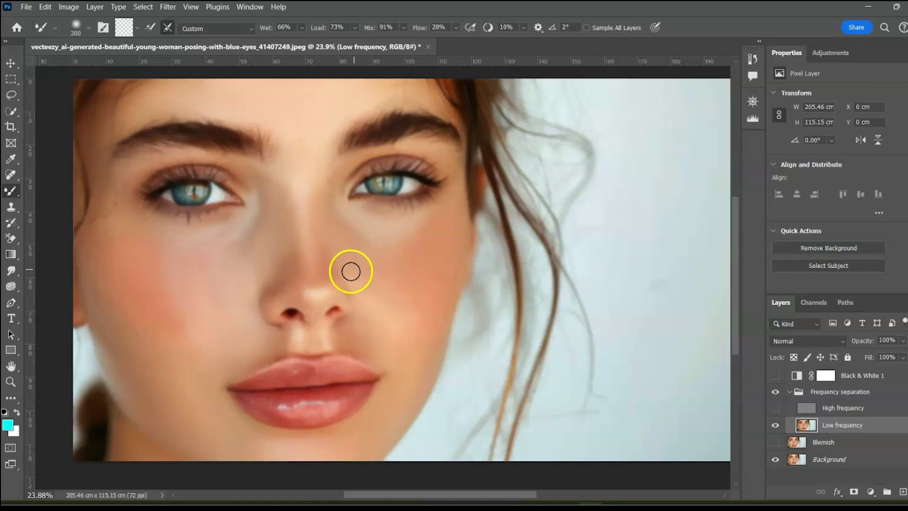
mouse_move(351, 271)
left_mouse_down()
mouse_move(291, 258)
mouse_move(291, 288)
left_mouse_up()
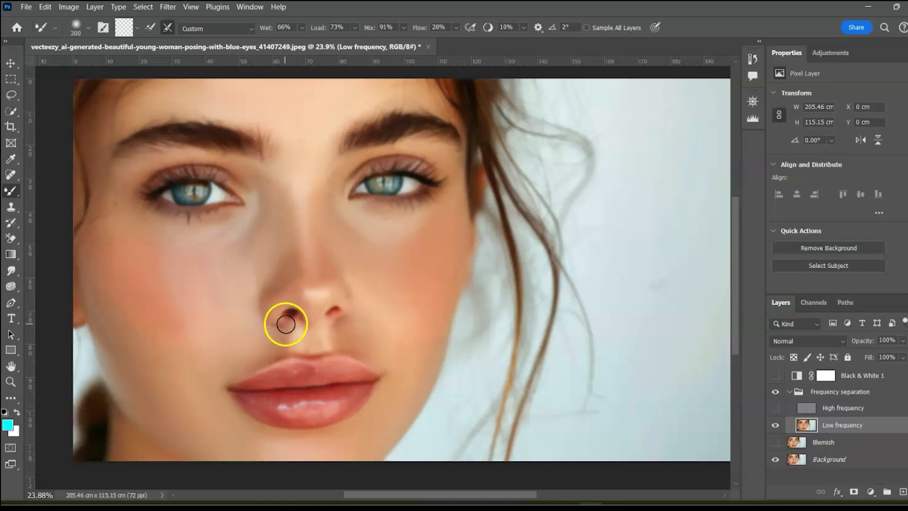
left_click_drag(286, 325, 345, 304)
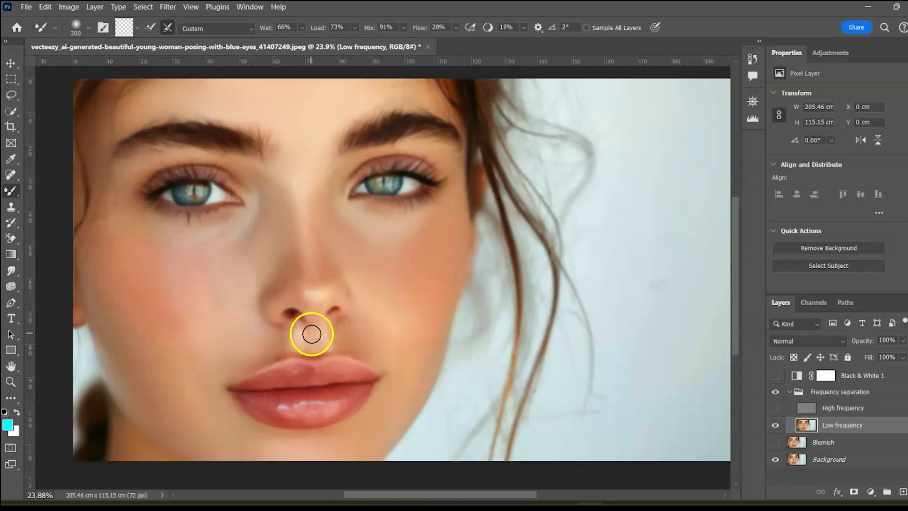
mouse_move(324, 330)
left_mouse_down()
mouse_move(300, 343)
mouse_move(294, 327)
mouse_move(314, 329)
mouse_move(287, 326)
mouse_move(276, 348)
mouse_move(359, 300)
mouse_move(336, 299)
mouse_move(279, 250)
mouse_move(287, 244)
mouse_move(272, 276)
mouse_move(337, 250)
mouse_move(355, 285)
mouse_move(351, 339)
mouse_move(330, 382)
mouse_move(252, 385)
mouse_move(324, 368)
mouse_move(355, 374)
mouse_move(309, 379)
mouse_move(348, 374)
mouse_move(323, 368)
mouse_move(363, 378)
mouse_move(321, 375)
mouse_move(261, 403)
mouse_move(306, 410)
mouse_move(362, 395)
mouse_move(243, 402)
mouse_move(311, 418)
mouse_move(368, 391)
mouse_move(253, 407)
mouse_move(393, 379)
mouse_move(355, 411)
left_mouse_up()
Shrink the brush to 125 and blend the upper lip corner and left under-eye cheek.
key("bracketright")
key("bracketright")
key("bracketleft")
key("bracketleft")
mouse_move(411, 370)
left_mouse_down()
mouse_move(319, 361)
mouse_move(239, 382)
mouse_move(346, 377)
left_mouse_up()
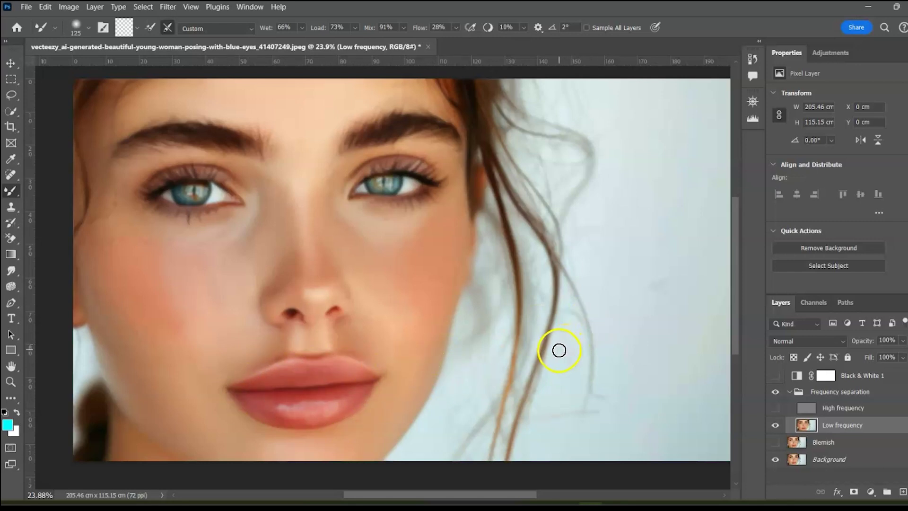
mouse_move(156, 235)
left_mouse_down()
mouse_move(123, 209)
mouse_move(128, 187)
mouse_move(137, 225)
mouse_move(105, 230)
mouse_move(123, 244)
mouse_move(107, 233)
mouse_move(217, 324)
mouse_move(200, 270)
mouse_move(219, 260)
mouse_move(240, 271)
mouse_move(264, 305)
mouse_move(316, 309)
mouse_move(275, 326)
left_mouse_up()
Compare the retouch before and after, then lasso the left cheek beside the nose.
left_click(776, 393)
left_click(776, 393)
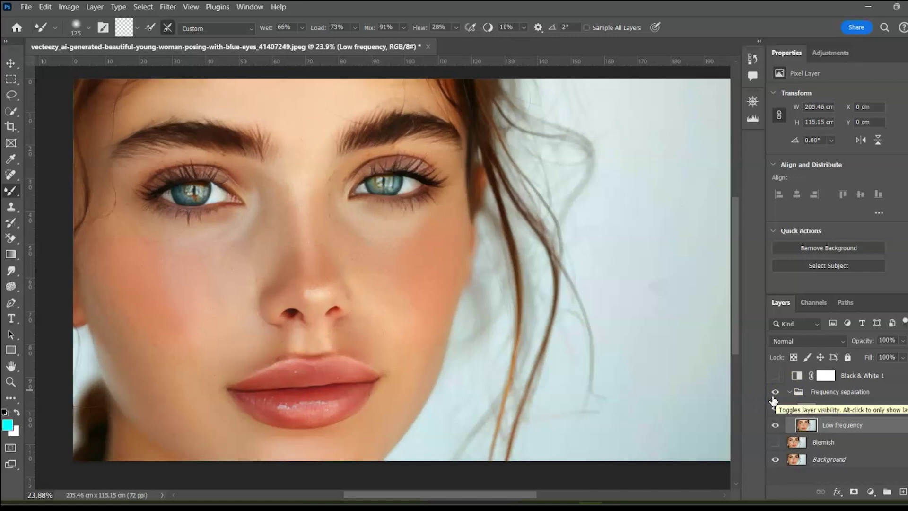
left_click(11, 95)
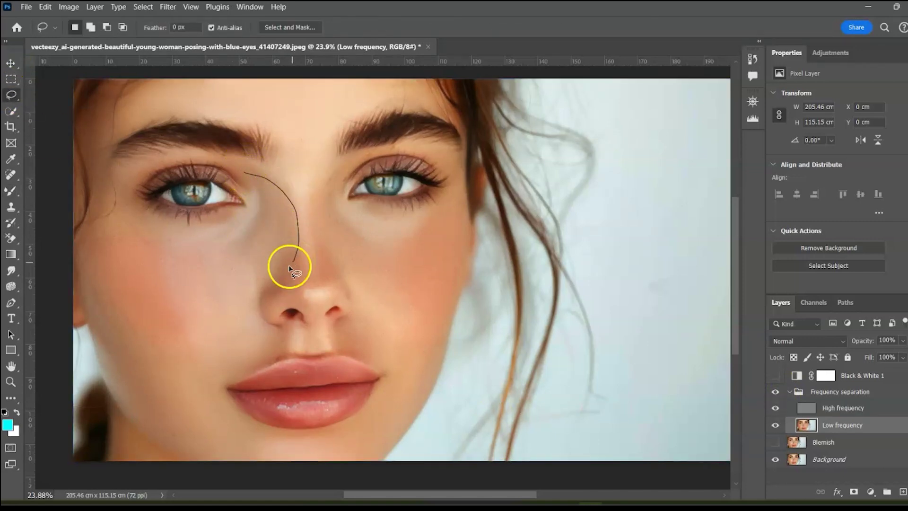
mouse_move(290, 268)
left_mouse_down()
mouse_move(261, 312)
mouse_move(226, 407)
mouse_move(195, 448)
mouse_move(124, 387)
mouse_move(97, 256)
mouse_move(118, 182)
mouse_move(198, 153)
mouse_move(247, 173)
mouse_move(227, 163)
left_mouse_up()
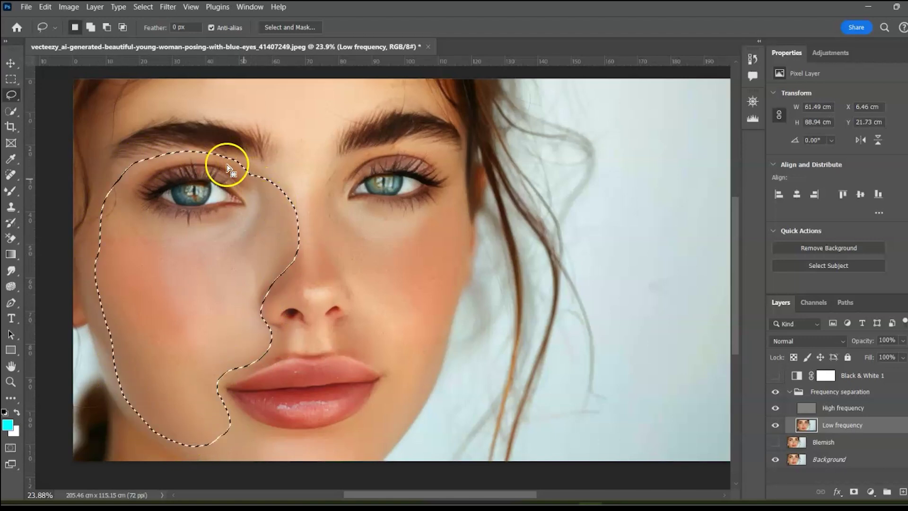
Preview a Gaussian Blur of about 23.5 pixels radius on the selected cheek.
left_click(168, 7)
mouse_move(303, 156)
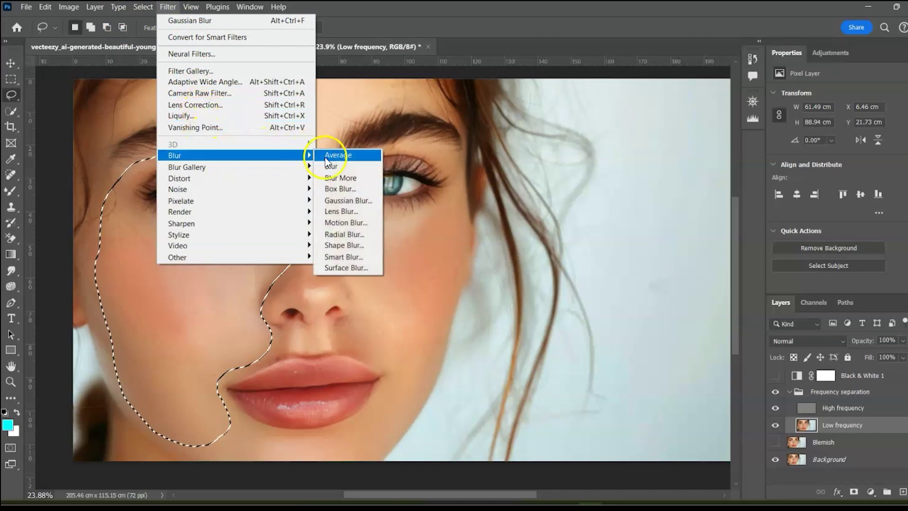
left_click(356, 203)
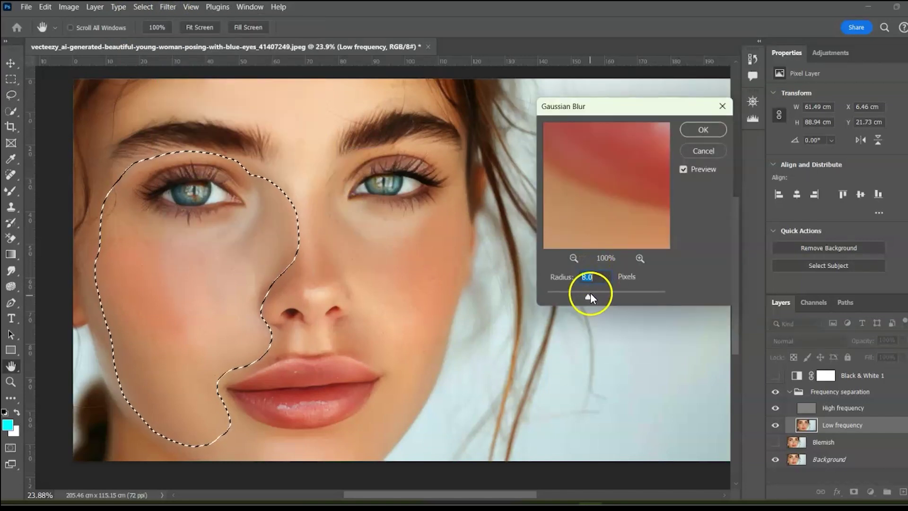
left_click_drag(589, 297, 602, 300)
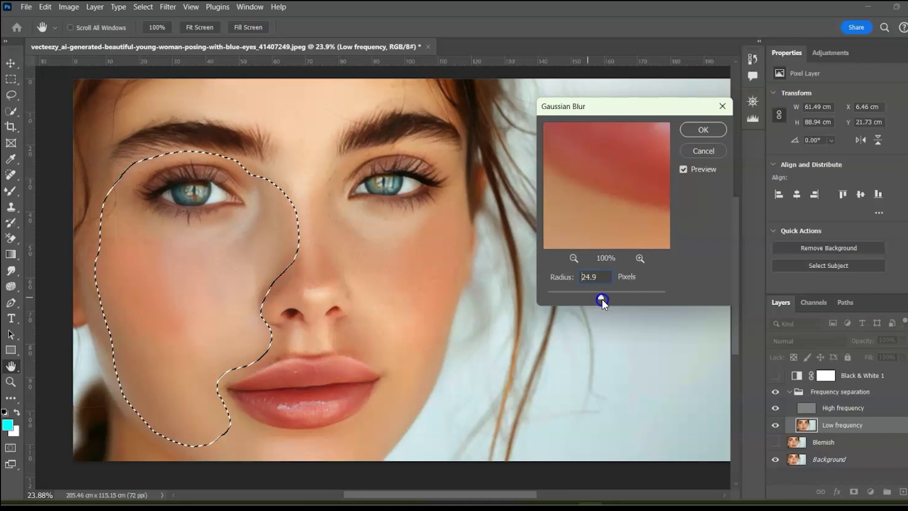
left_click_drag(601, 299, 601, 299)
Apply the 23.5 px blur, then blur a new left-cheek selection at about 19.4 px.
left_click(703, 130)
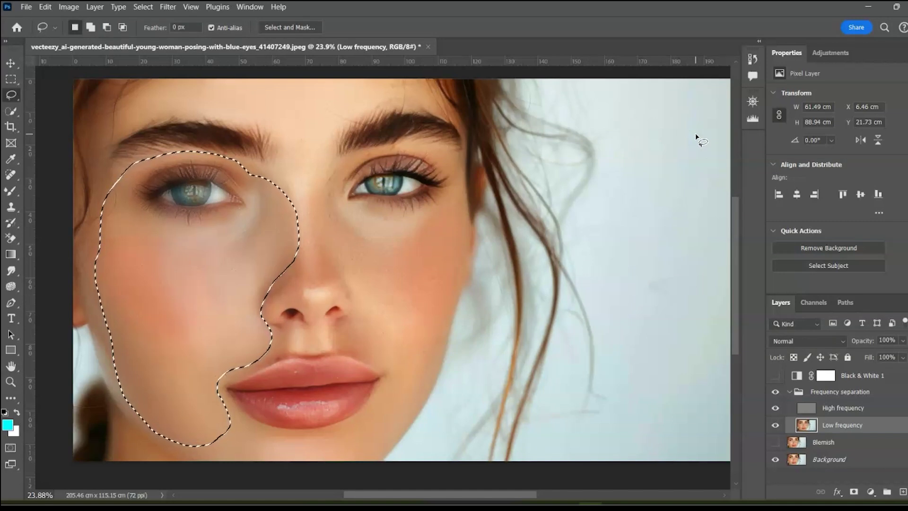
mouse_move(251, 167)
left_mouse_down()
mouse_move(290, 203)
mouse_move(262, 301)
mouse_move(274, 359)
mouse_move(249, 460)
mouse_move(199, 455)
mouse_move(147, 434)
mouse_move(98, 337)
mouse_move(91, 287)
mouse_move(117, 191)
mouse_move(163, 228)
mouse_move(232, 218)
mouse_move(250, 166)
left_mouse_up()
left_click(168, 7)
mouse_move(263, 156)
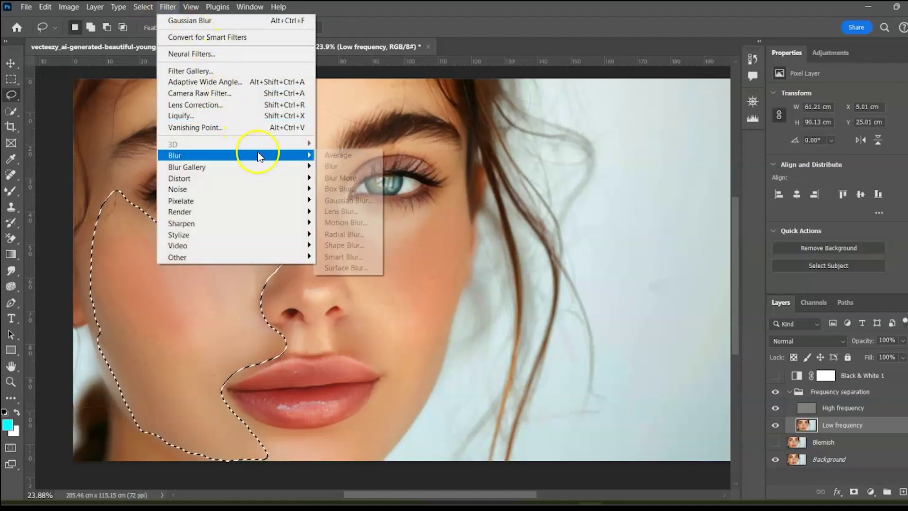
left_click(345, 192)
mouse_move(601, 297)
left_mouse_down()
mouse_move(578, 300)
mouse_move(600, 300)
left_mouse_up()
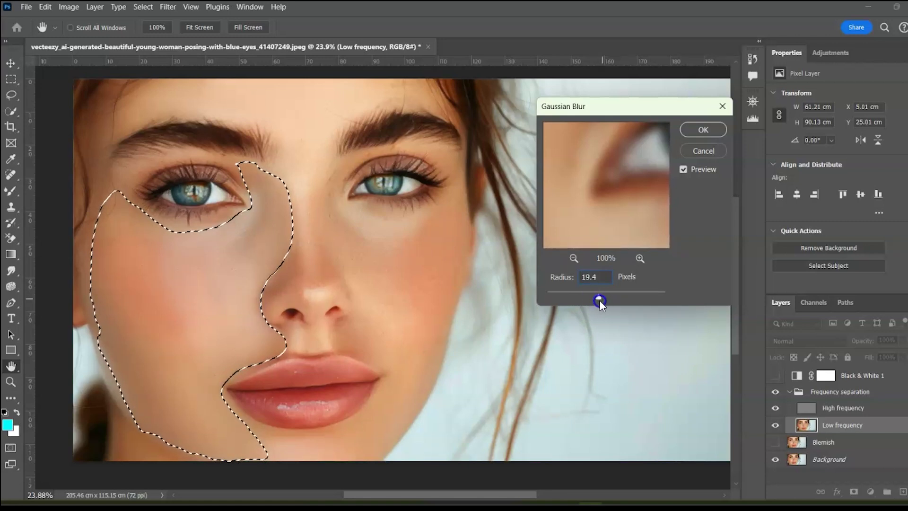
left_click(703, 133)
Deselect, lasso the right cheek beside the nose, and bring up its context menu.
left_click(486, 260)
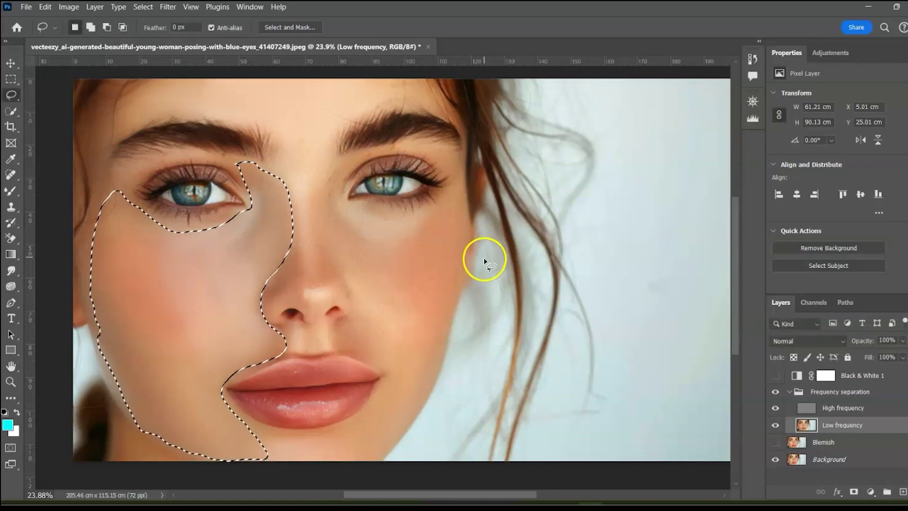
mouse_move(323, 219)
left_mouse_down()
mouse_move(392, 378)
mouse_move(377, 459)
mouse_move(417, 383)
mouse_move(458, 256)
mouse_move(460, 177)
mouse_move(404, 218)
mouse_move(348, 173)
mouse_move(320, 208)
left_mouse_up()
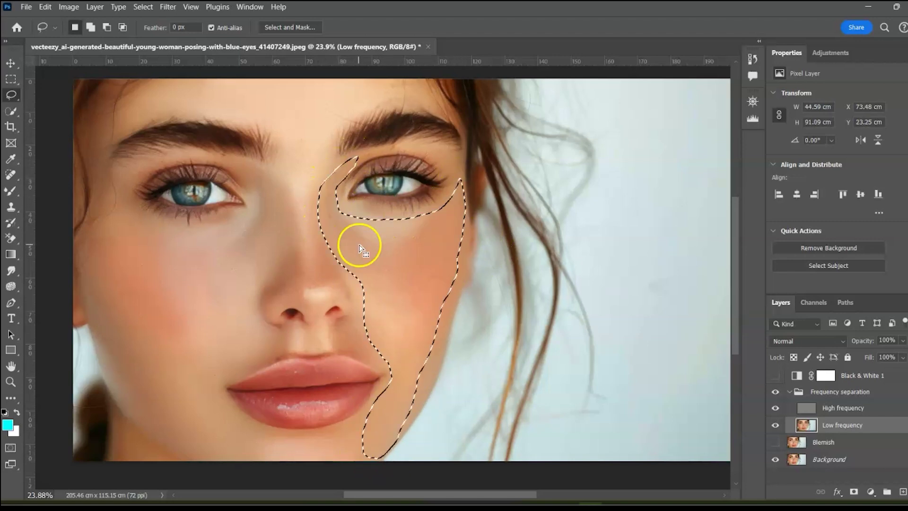
right_click(421, 307)
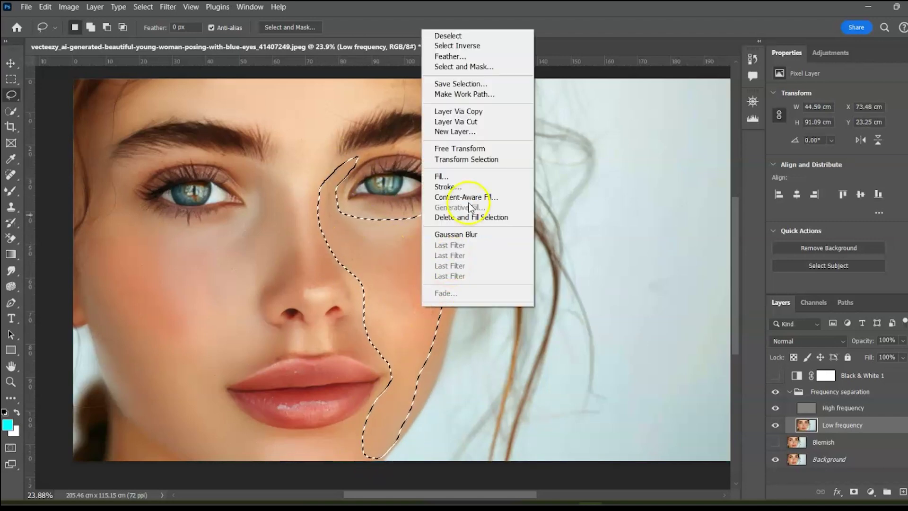
Apply Gaussian Blur to the right cheek, then make the High frequency layer active.
left_click(466, 234)
left_click(10, 63)
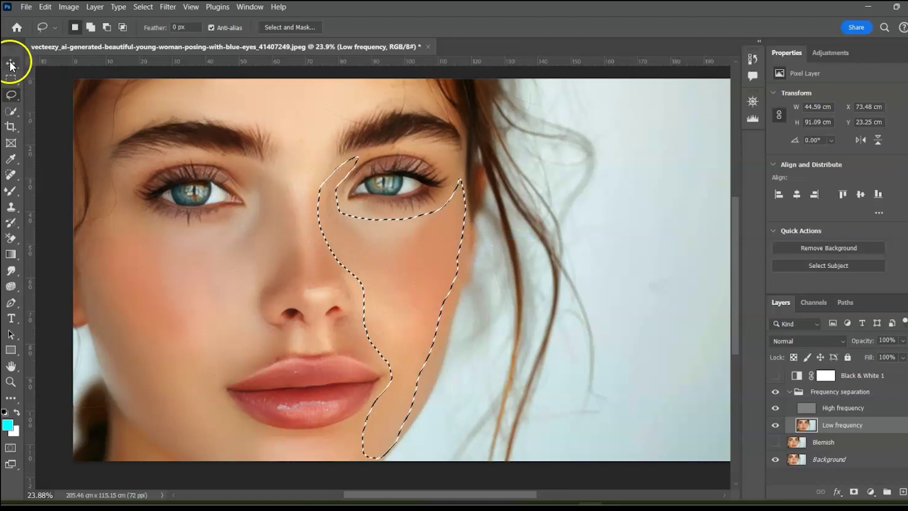
left_click(521, 291)
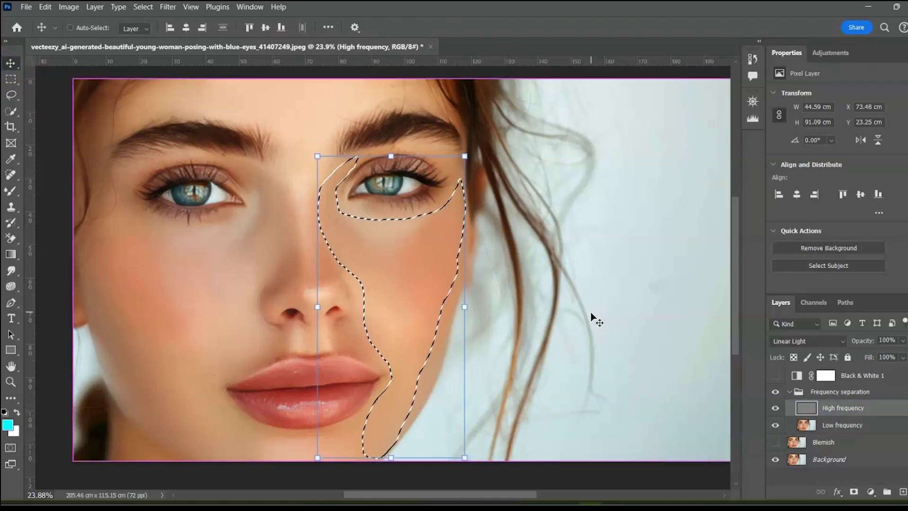
left_click(516, 321)
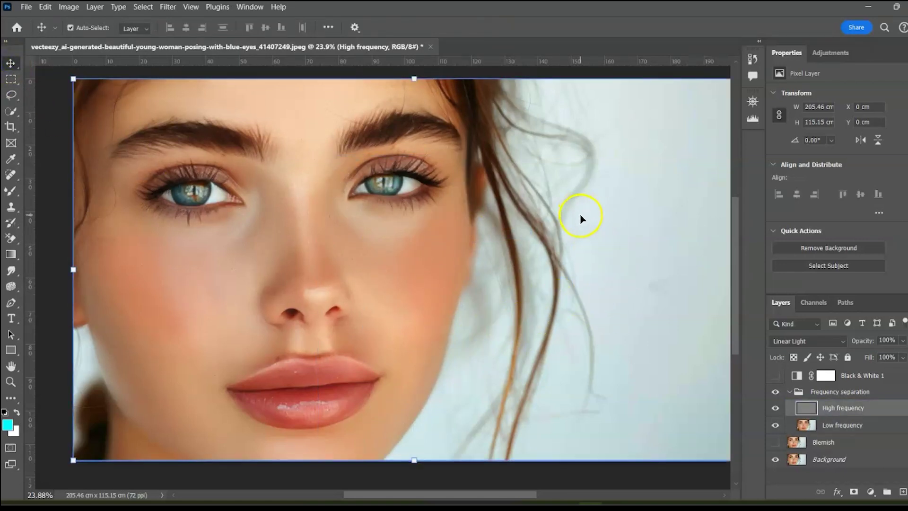
Lasso the eyebrow and forehead area, apply Gaussian Blur, and deselect.
left_click_drag(566, 215, 580, 275)
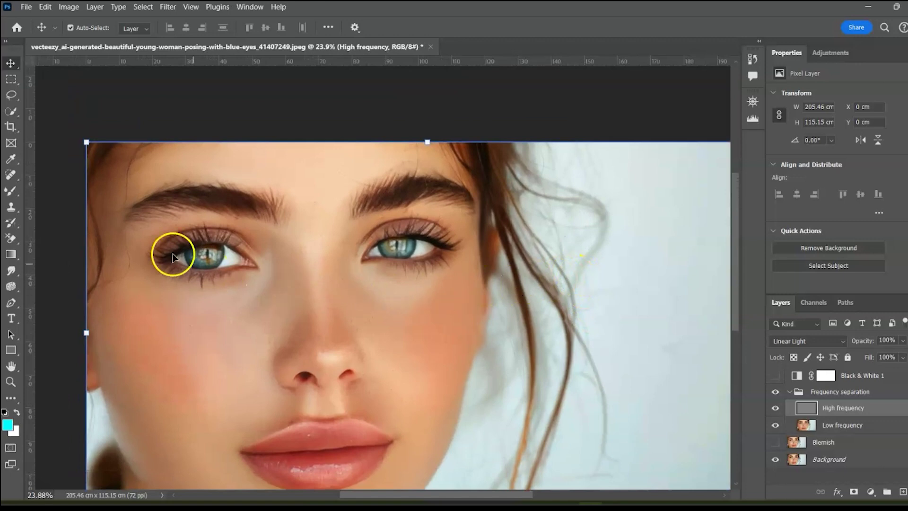
left_click(12, 95)
mouse_move(124, 194)
left_mouse_down()
mouse_move(164, 140)
mouse_move(205, 177)
left_mouse_up()
mouse_move(287, 243)
left_mouse_down()
mouse_move(412, 158)
mouse_move(168, 135)
left_mouse_up()
right_click(325, 186)
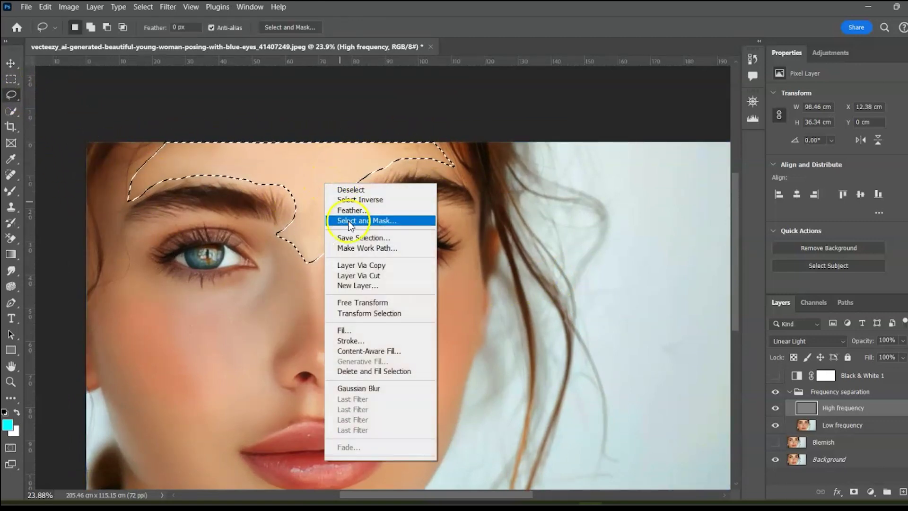
left_click(362, 385)
key("ctrl+d")
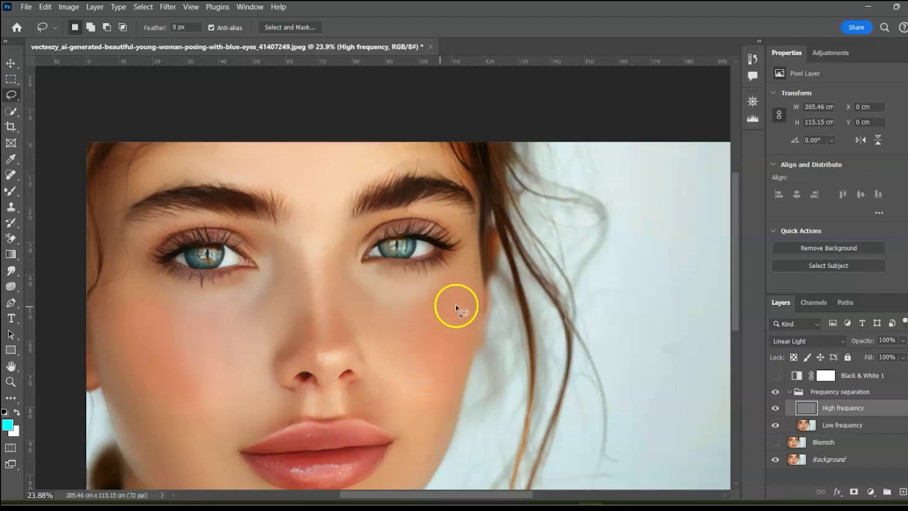
left_click(10, 63)
key("ctrl+0")
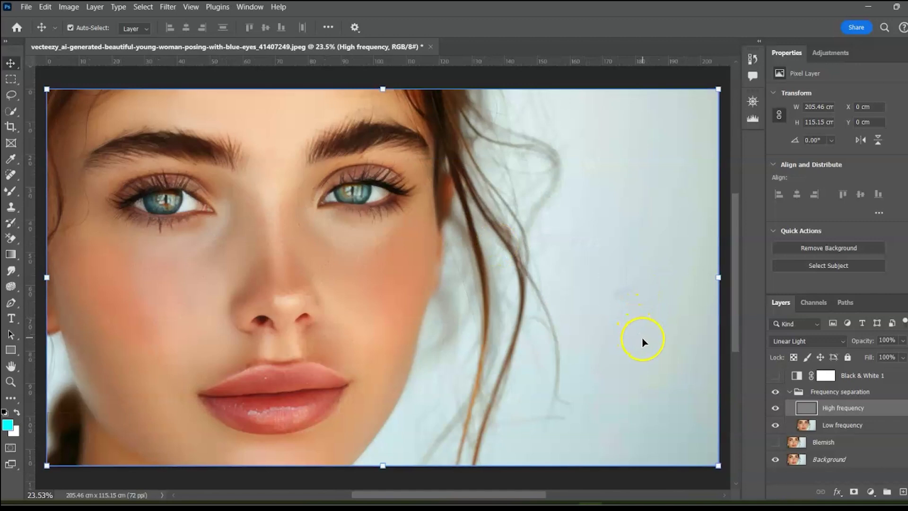
left_click(778, 391)
left_click(777, 392)
left_click(777, 392)
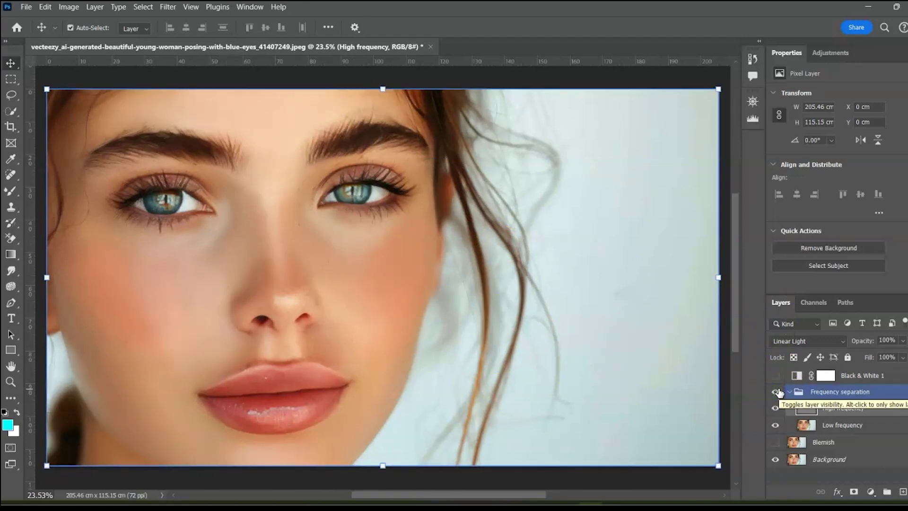
left_click(777, 391)
left_click(777, 392)
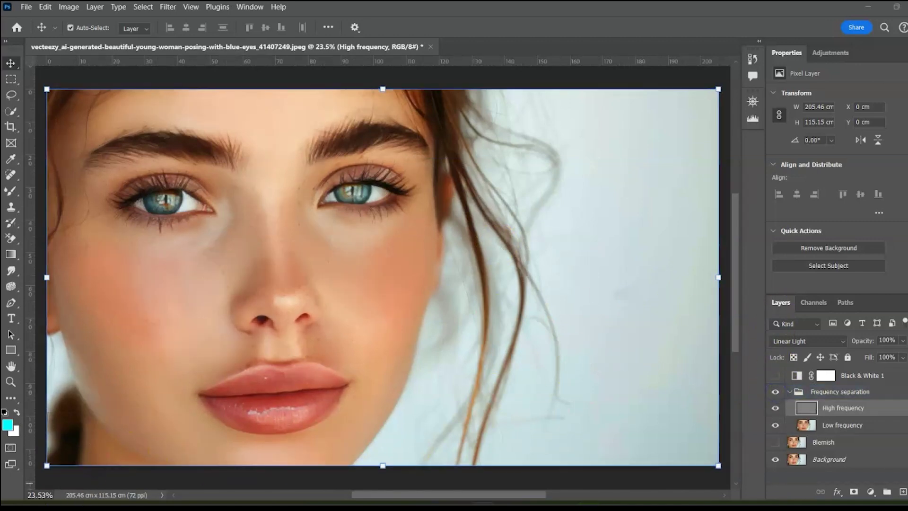
left_click(777, 393)
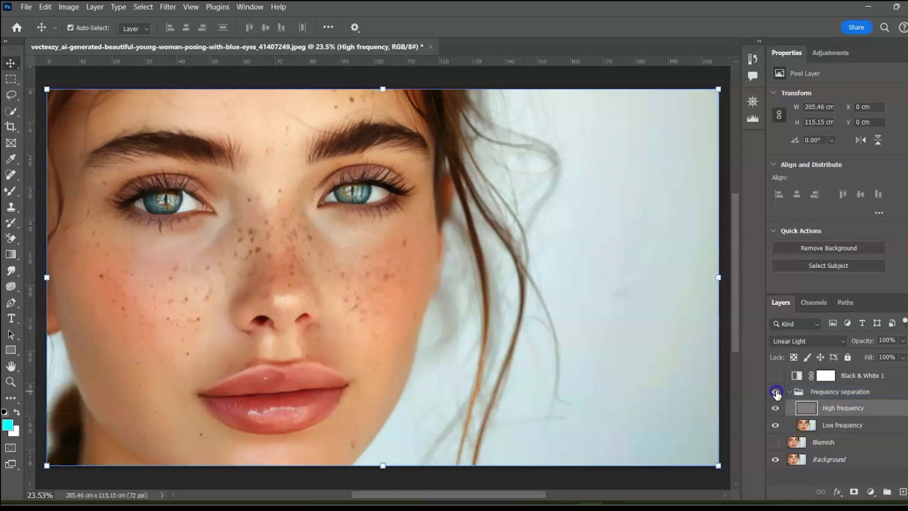
left_click(777, 393)
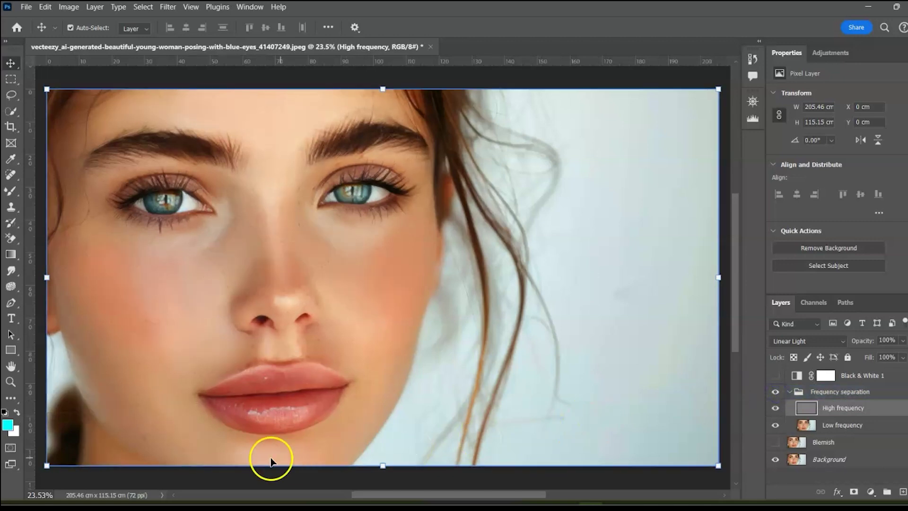